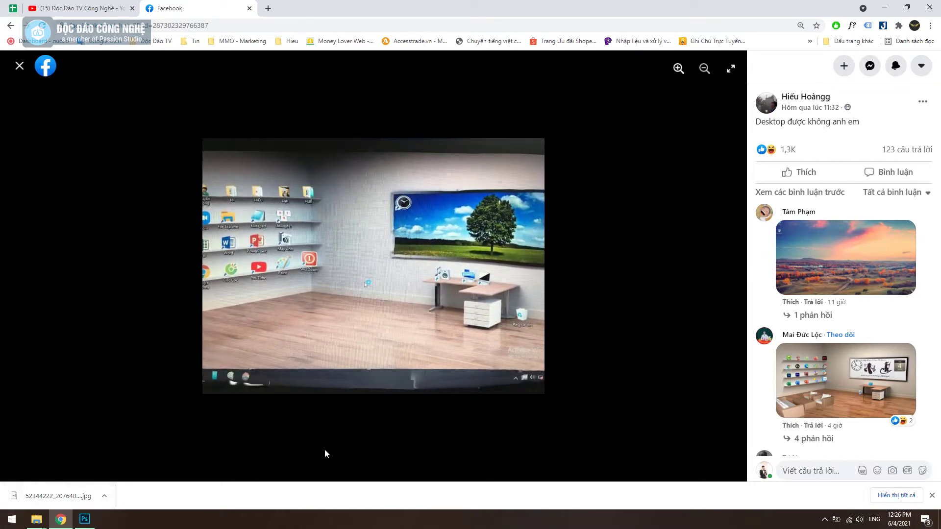
Show the desktop and view the sample room picture saved there at 50% zoom, closing it when done
click(45, 521)
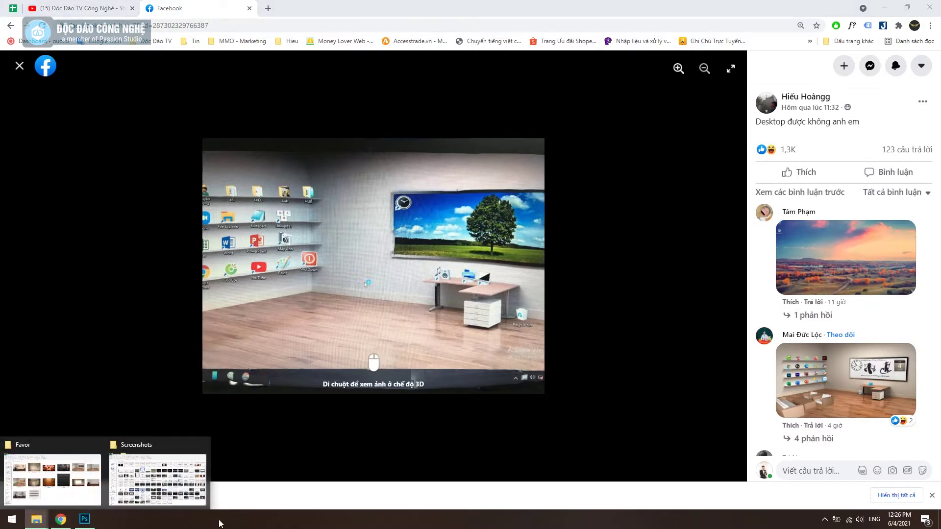
key(super+d)
double_click(516, 252)
click(875, 503)
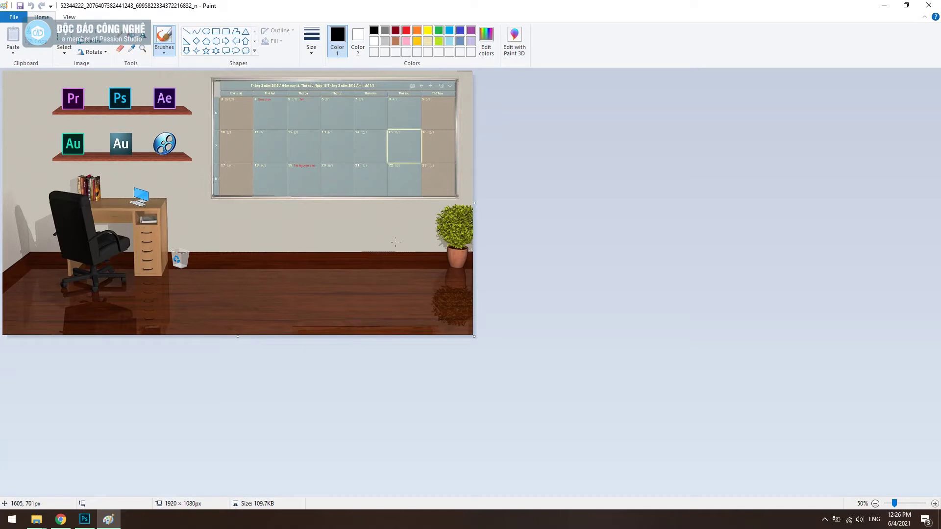
click(928, 5)
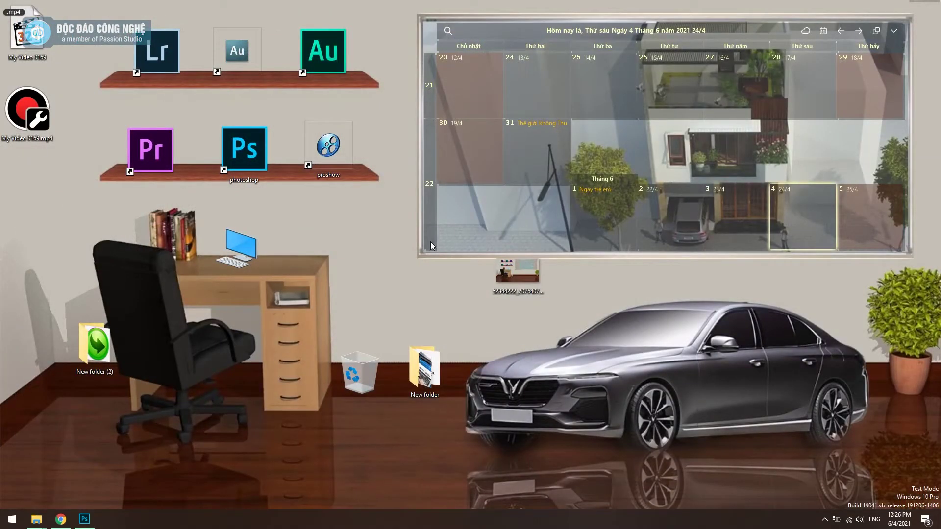
View the picture "882636656wallpaper578000 copyw" from the Favor folder at 50% zoom, closing it when done
mouse_move(49, 520)
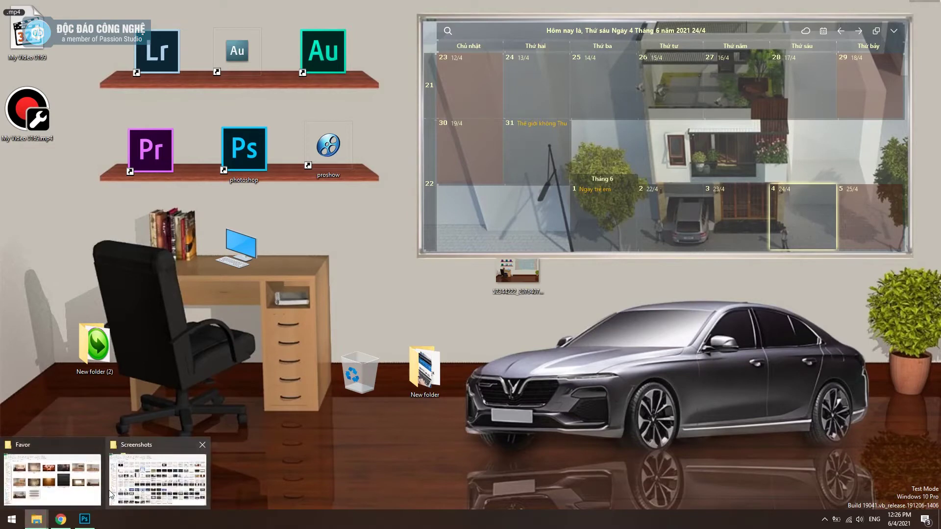
click(49, 490)
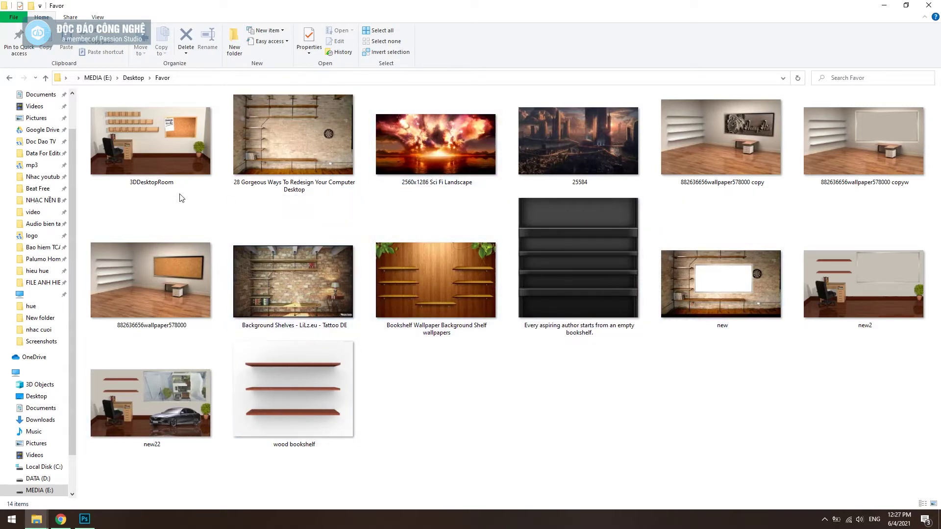
click(905, 137)
double_click(905, 137)
click(875, 503)
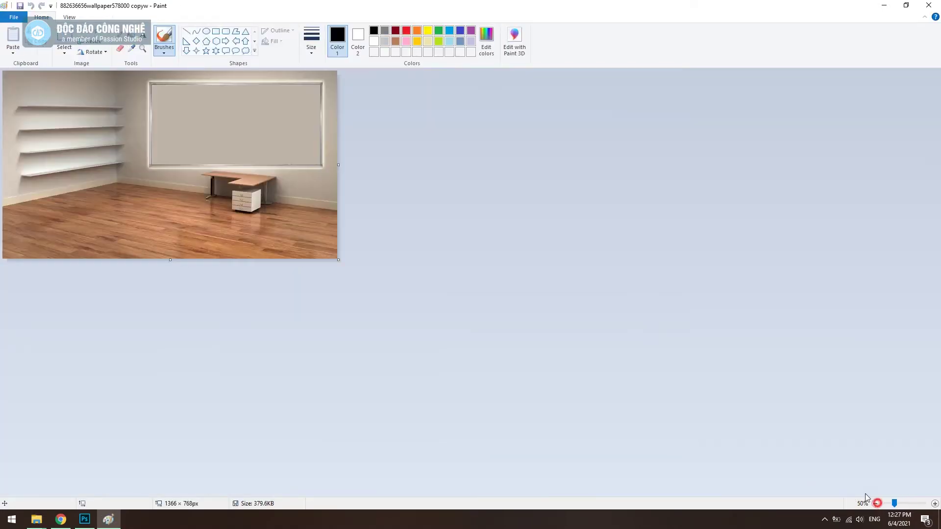
key(alt+F4)
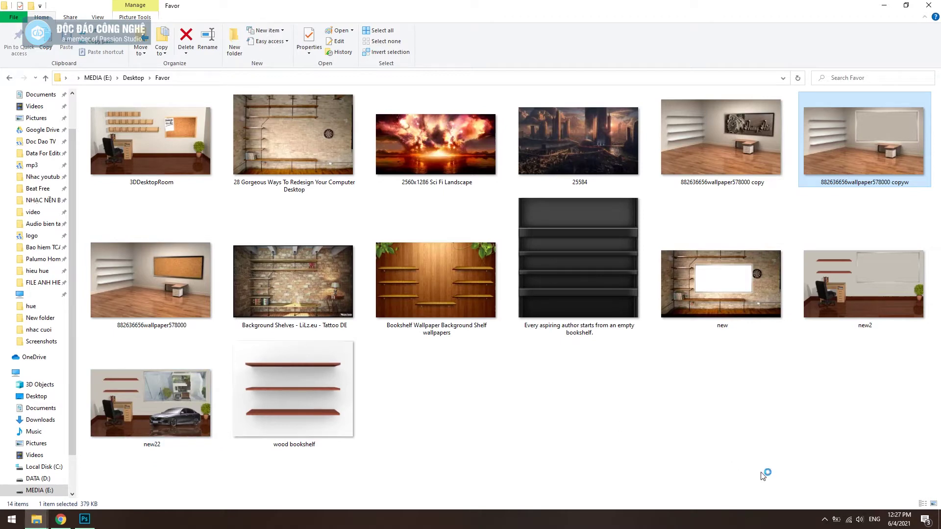
Set "882636656wallpaper578000 copyw" from the Favor folder as the desktop background picture and refresh the desktop
key(super+d)
right_click(442, 268)
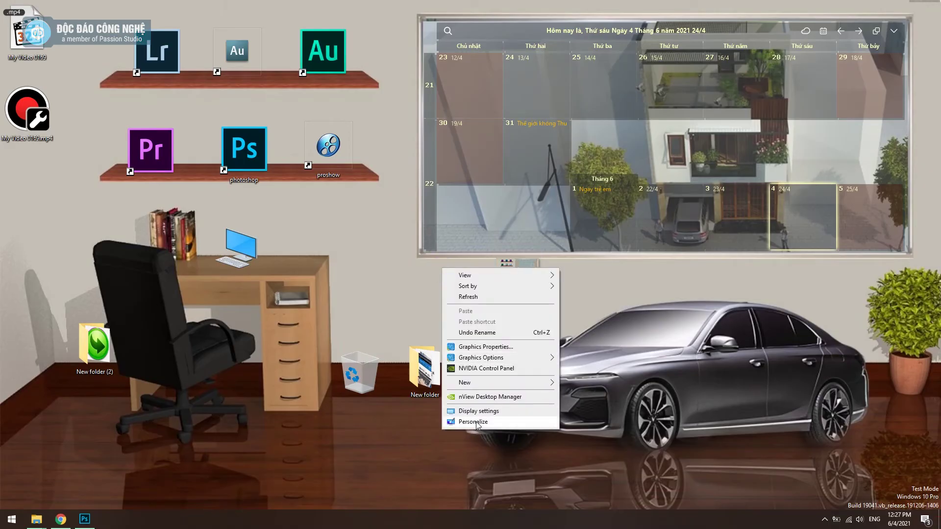
click(475, 422)
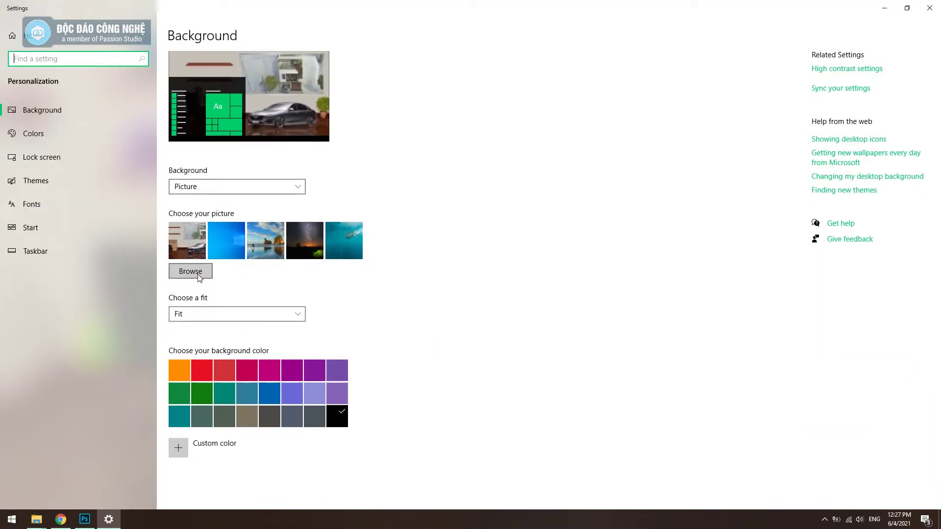
click(197, 276)
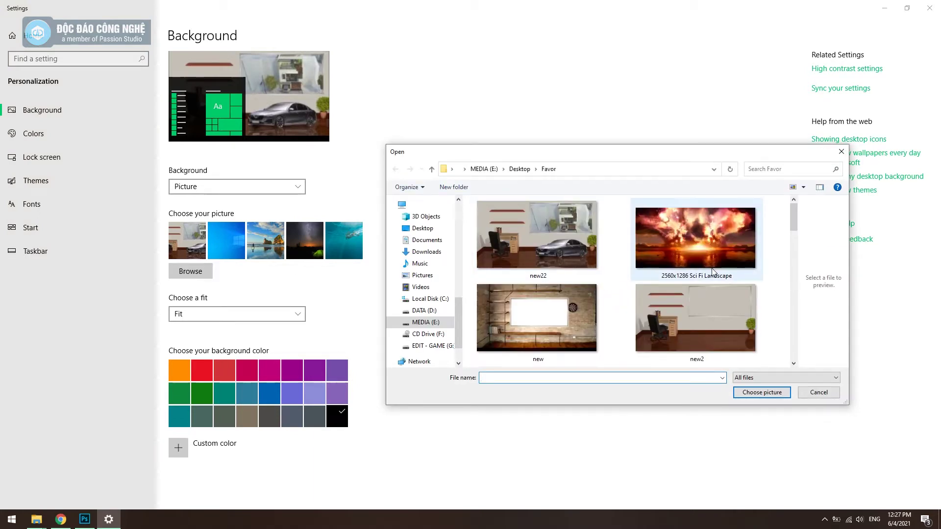
scroll(699, 249, down, 2)
scroll(699, 239, down, 5)
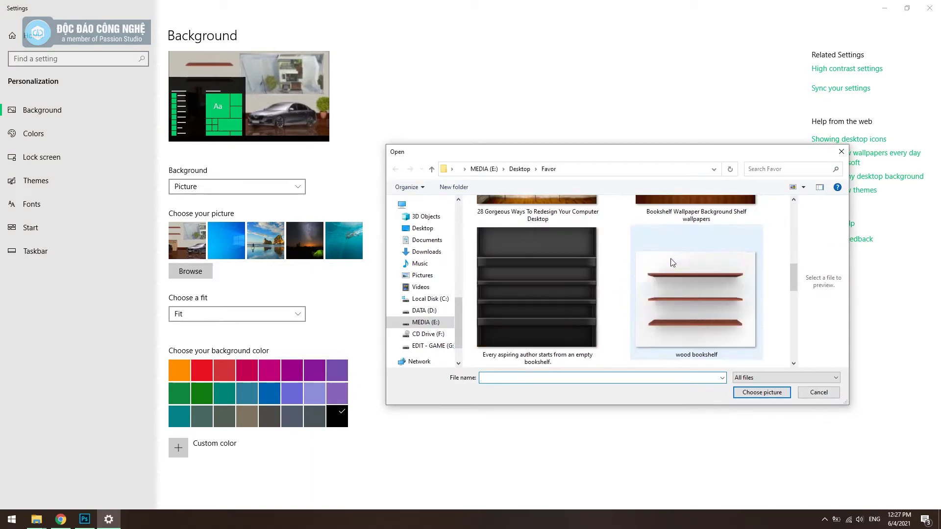
scroll(710, 321, up, 1)
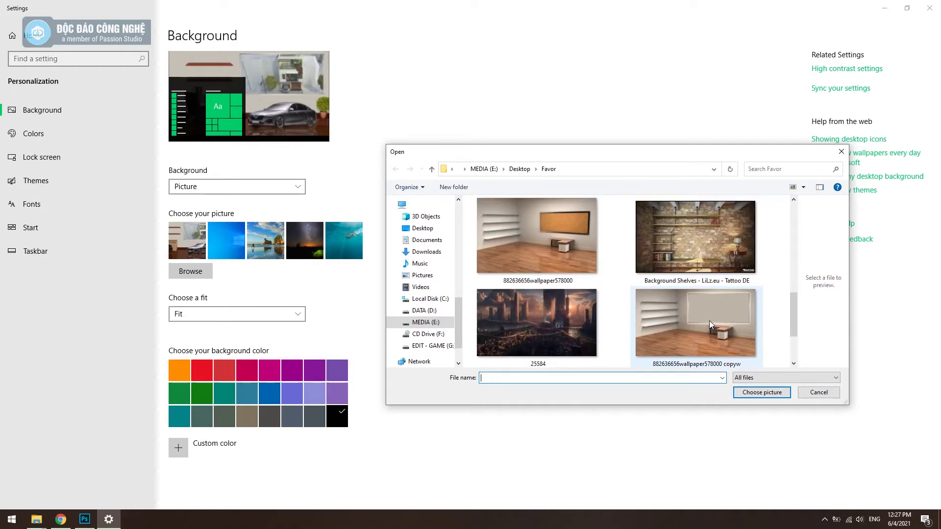
click(710, 321)
click(774, 397)
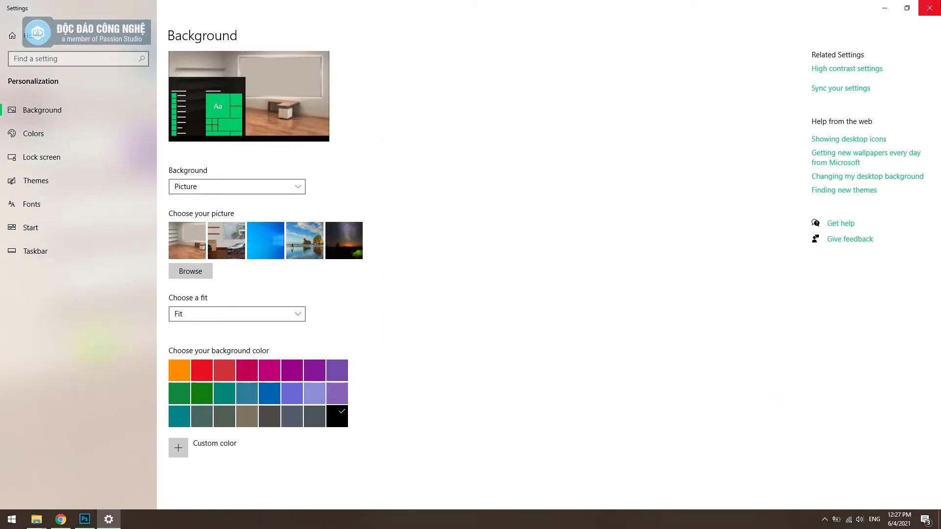
key(alt+F4)
right_click(465, 203)
click(496, 225)
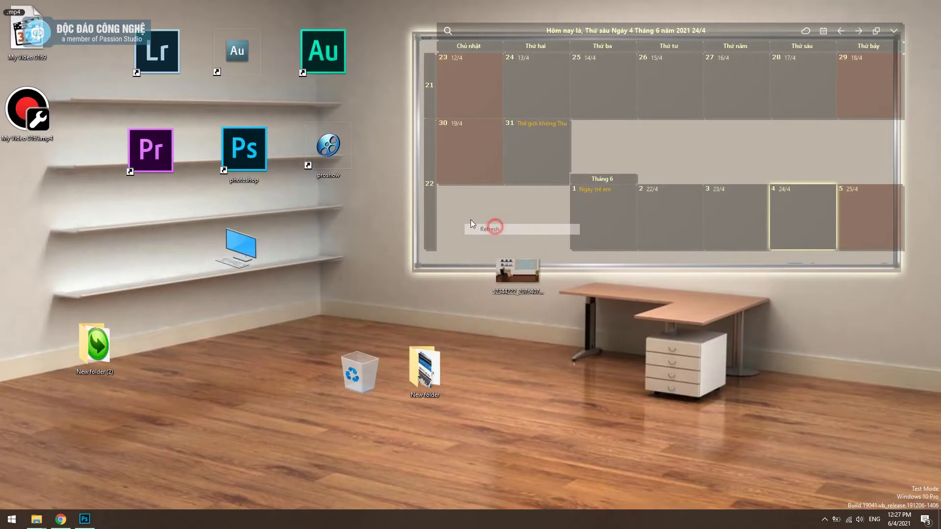
Move the computer icon onto the desk, the sample picture beside it, and the proshow, Photoshop, Premiere, large Audition and Lightroom shortcuts onto the shelves
drag(233, 265, 712, 310)
drag(531, 271, 559, 342)
drag(326, 152, 305, 191)
drag(255, 152, 249, 240)
drag(161, 158, 143, 272)
drag(334, 63, 252, 142)
drag(175, 59, 126, 129)
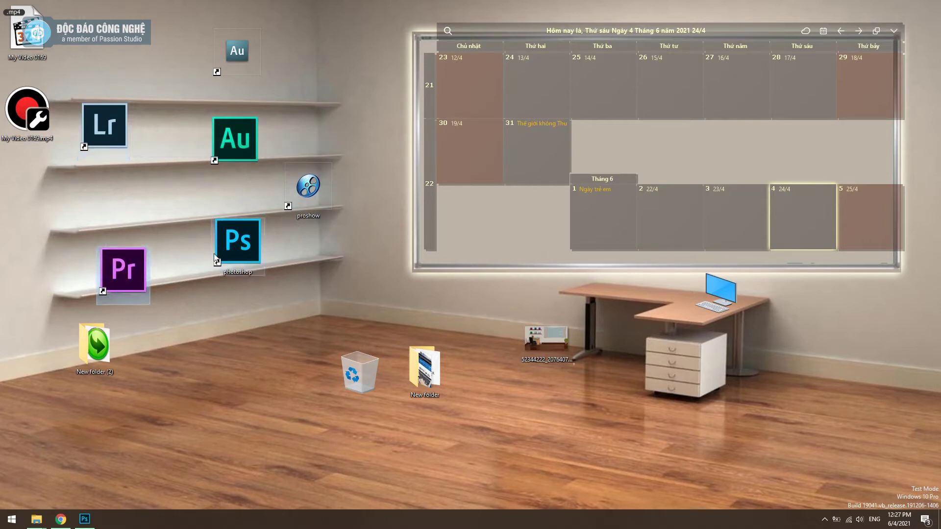
Spread the app shortcuts across the wallpaper's shelves, put the recorder file on a shelf and the My Video 0169 clip below, and refresh the desktop
drag(316, 204, 323, 230)
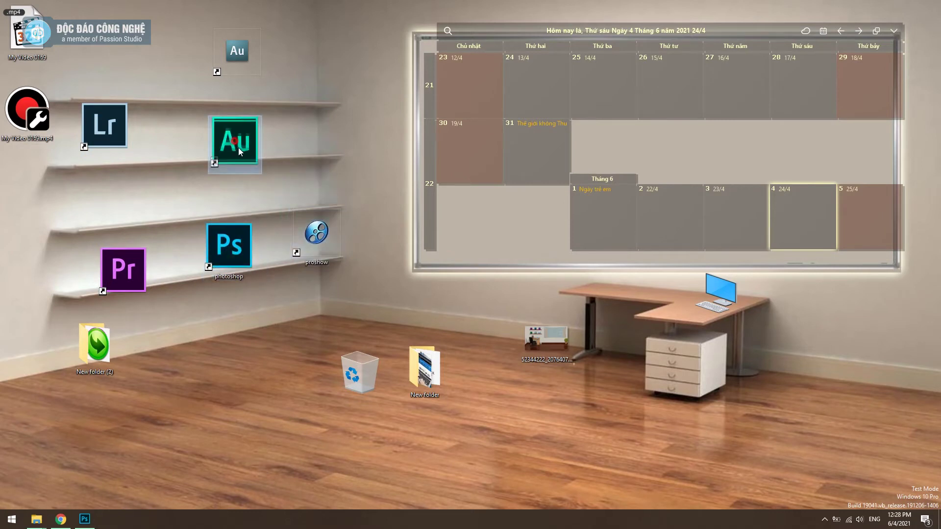
drag(305, 132, 305, 133)
drag(106, 126, 185, 136)
drag(238, 51, 108, 87)
drag(34, 126, 114, 214)
drag(28, 60, 229, 360)
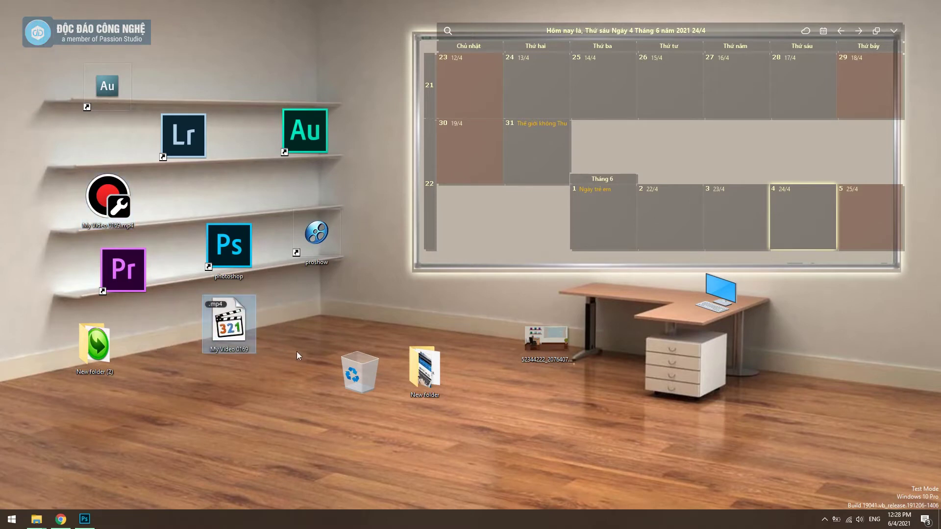
right_click(506, 264)
click(528, 291)
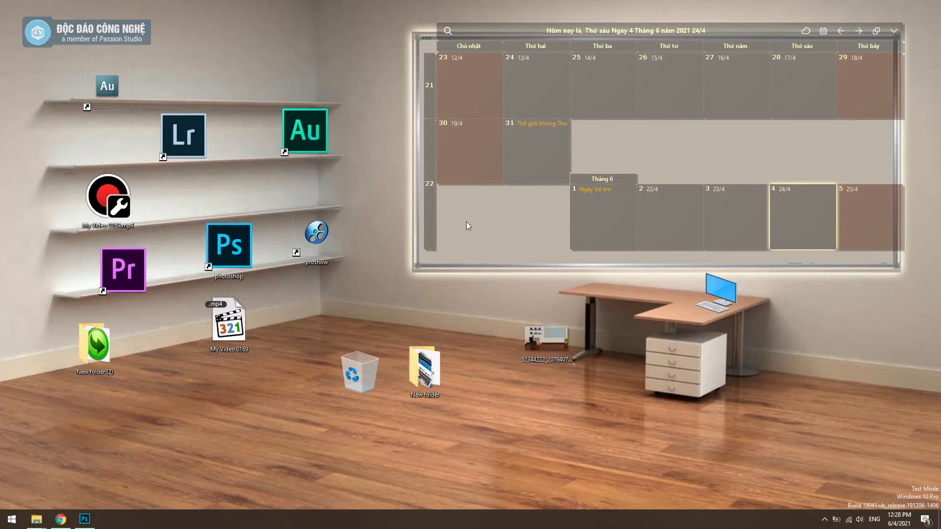
Exit the desktop calendar program so its overlay leaves the wallpaper's whiteboard, and refresh the desktop
right_click(449, 225)
click(480, 254)
click(825, 519)
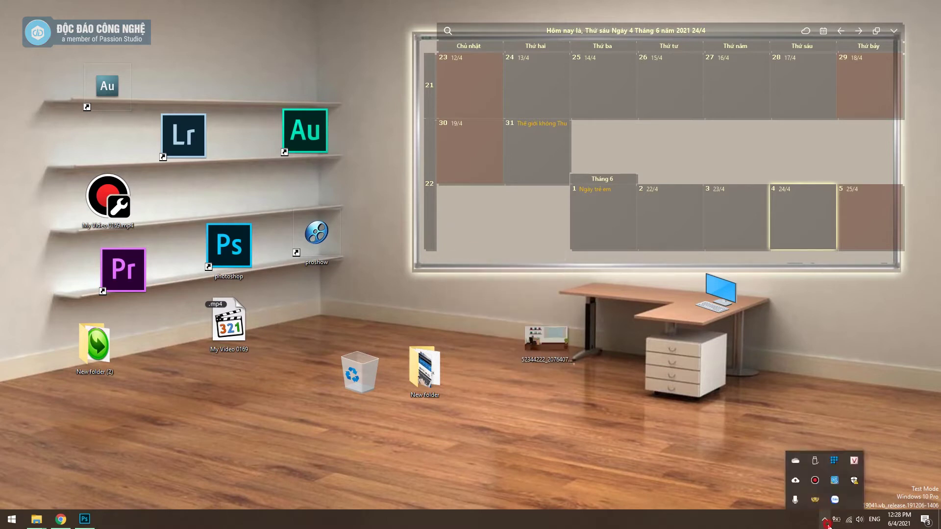
right_click(842, 461)
click(842, 457)
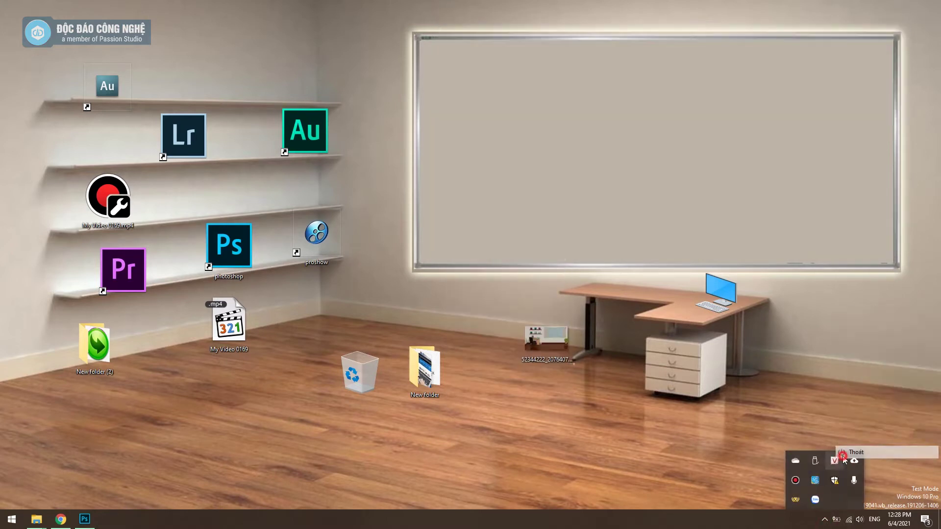
right_click(581, 251)
click(600, 283)
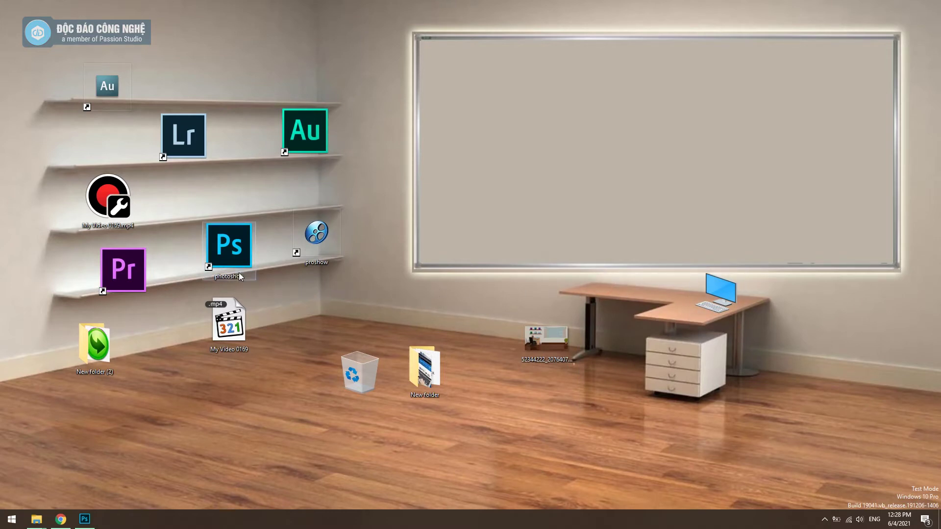
right_click(466, 250)
click(408, 216)
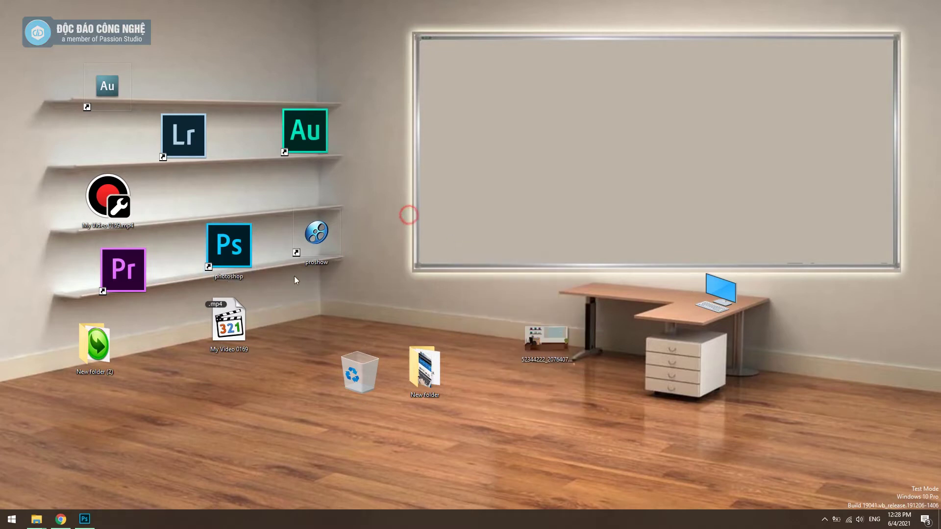
click(324, 267)
click(321, 264)
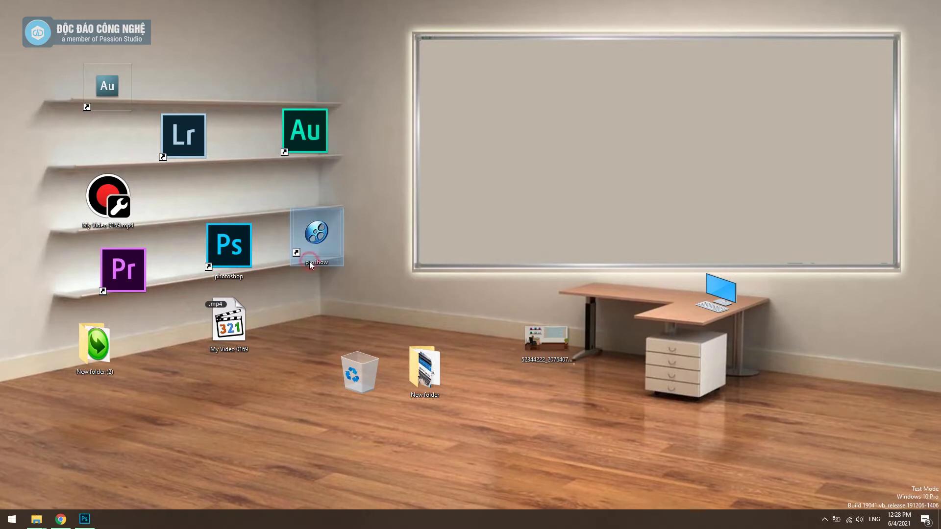
Create a text document on the desktop with the note "alt + 255 --> ký tự trống" and minimize it
right_click(417, 264)
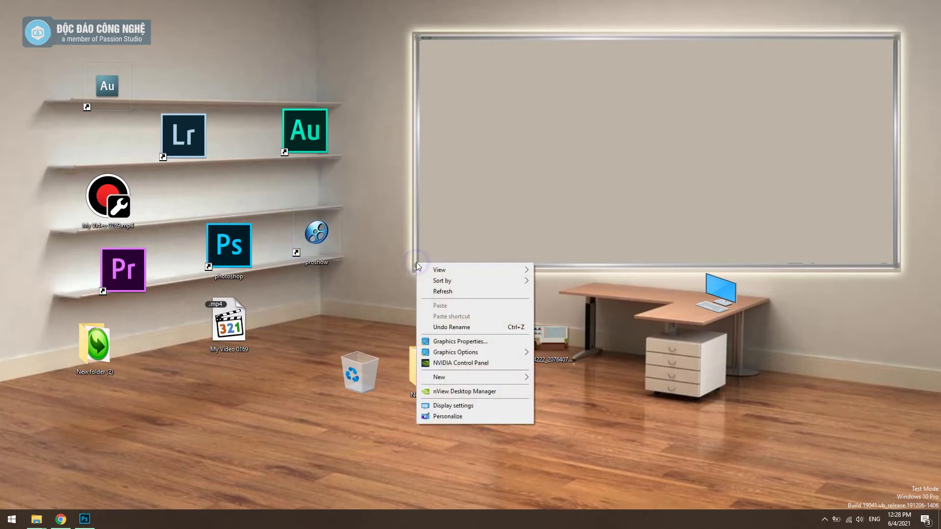
mouse_move(446, 377)
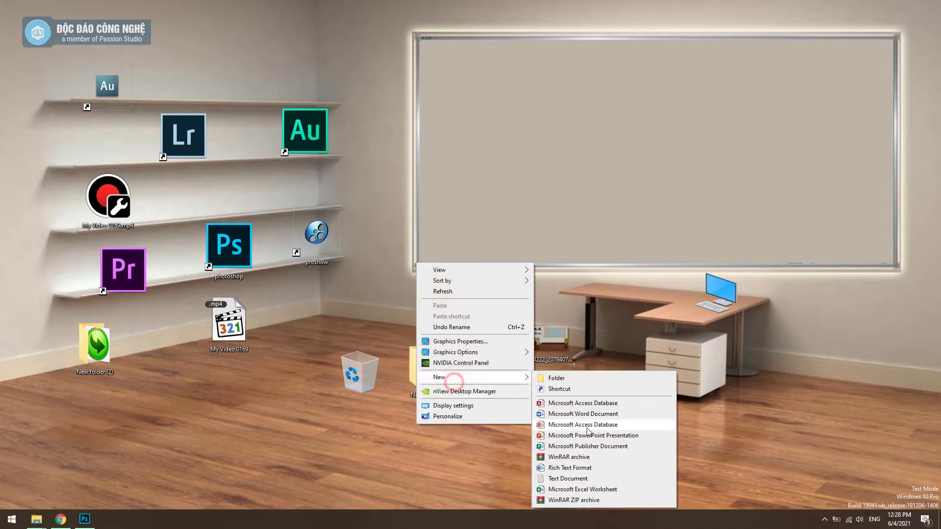
click(580, 478)
key(Return)
double_click(440, 288)
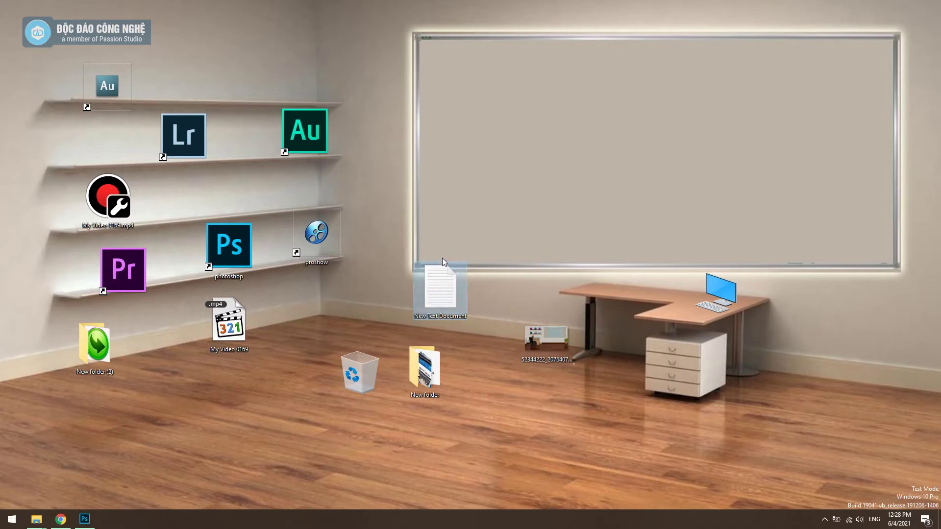
text(alt + 255 -->)
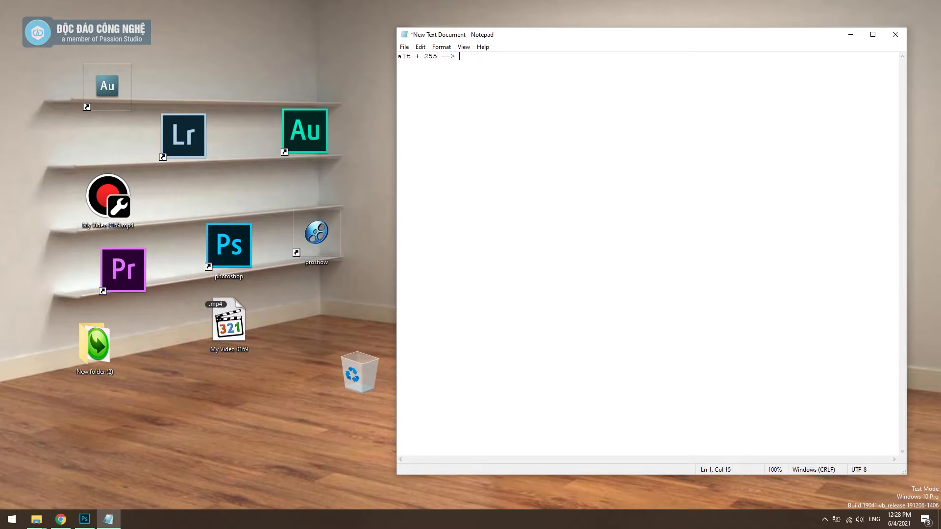
text(wj trongs)
click(850, 34)
Rename the proshow shortcut to the blank Alt+255 character so that it has no visible label
click(322, 248)
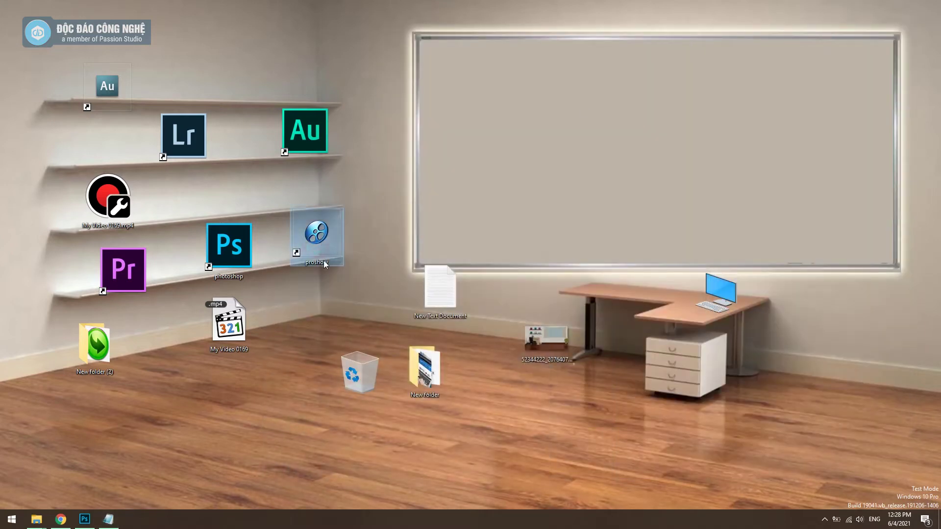
click(324, 262)
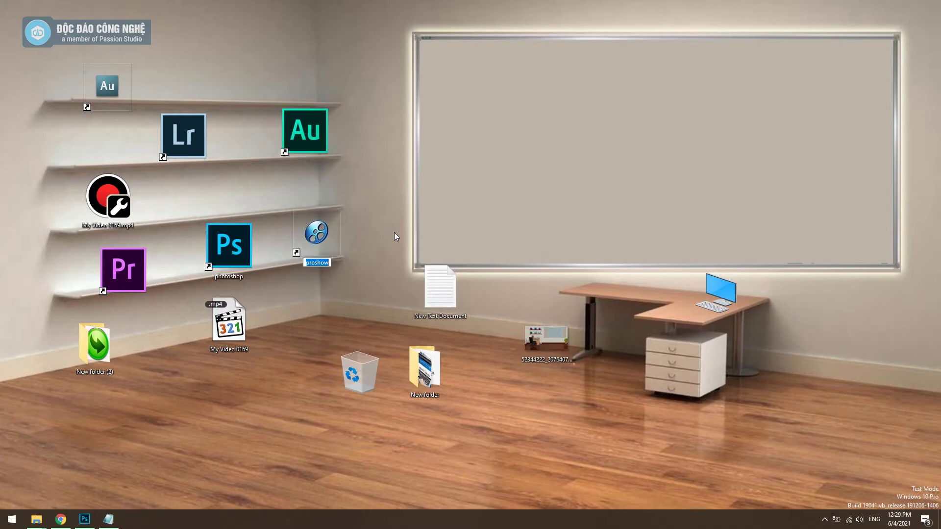
key(BackSpace)
key(Return)
Bring back the unsaved note, insert "giữ" before "alt + 255", and minimize it again
click(459, 298)
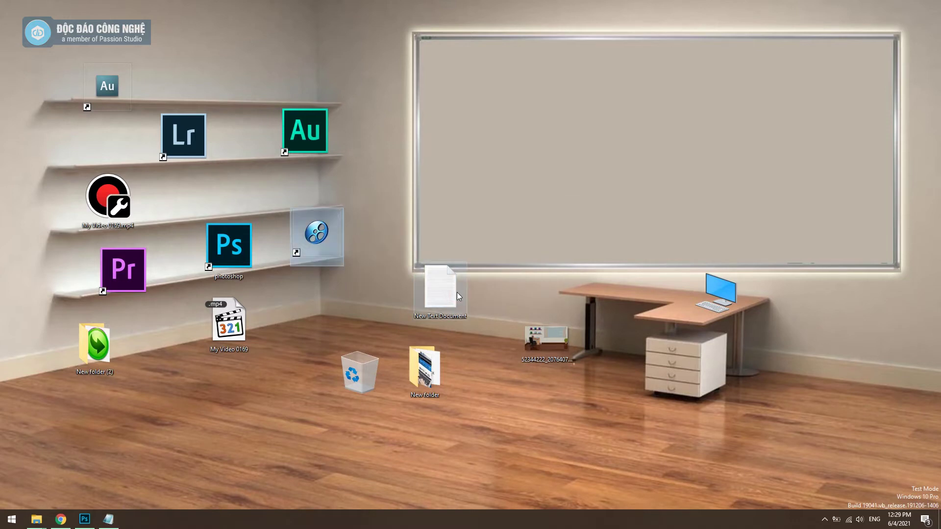
double_click(455, 285)
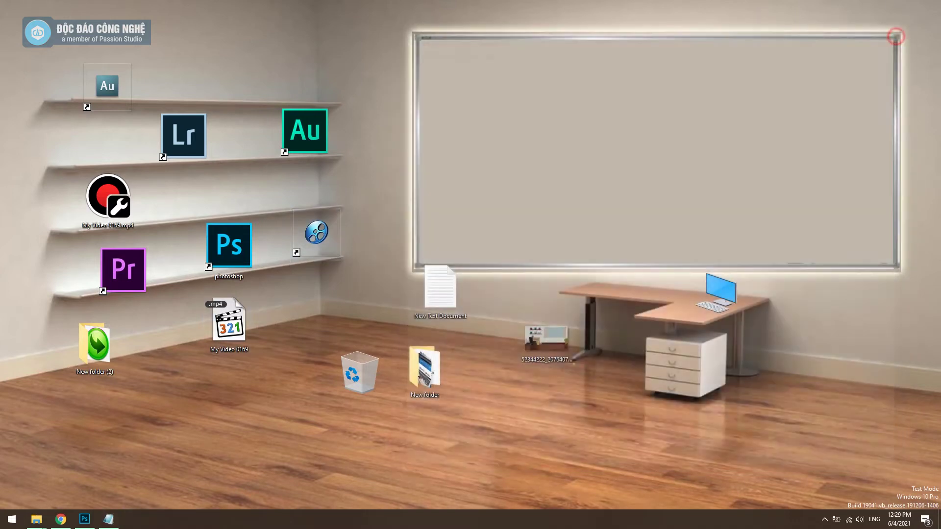
click(896, 34)
click(105, 518)
click(512, 60)
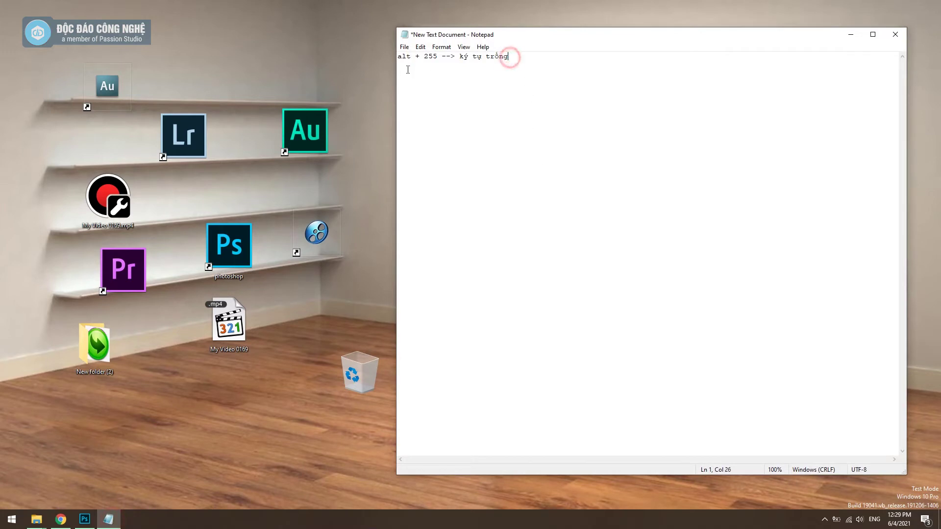
click(398, 56)
text(giữ)
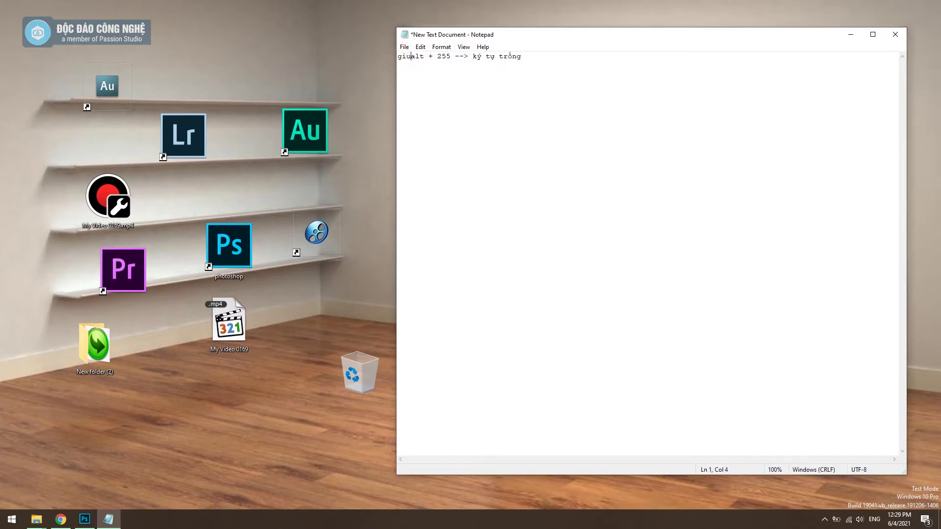
click(571, 56)
click(849, 35)
Replace the photoshop shortcut's name with blank Alt+255 characters to hide its label
click(240, 275)
click(241, 277)
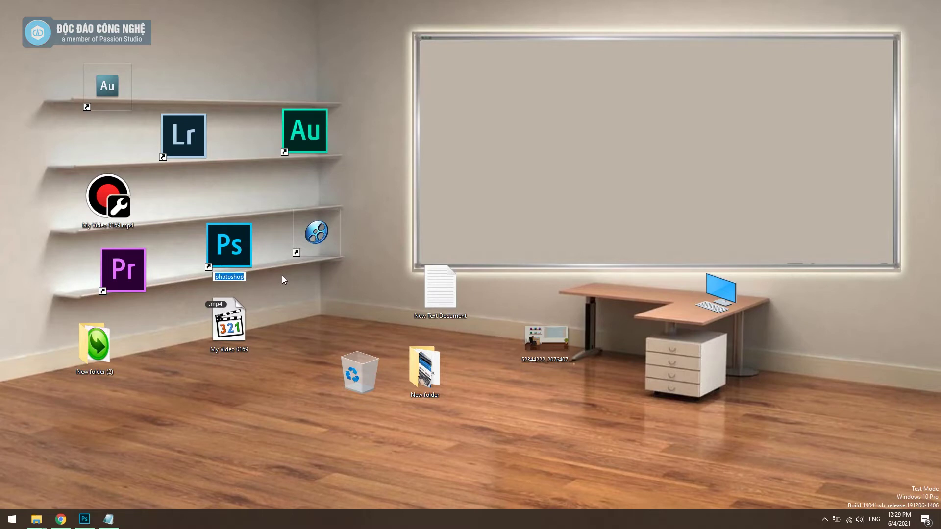
key(BackSpace)
key(Return)
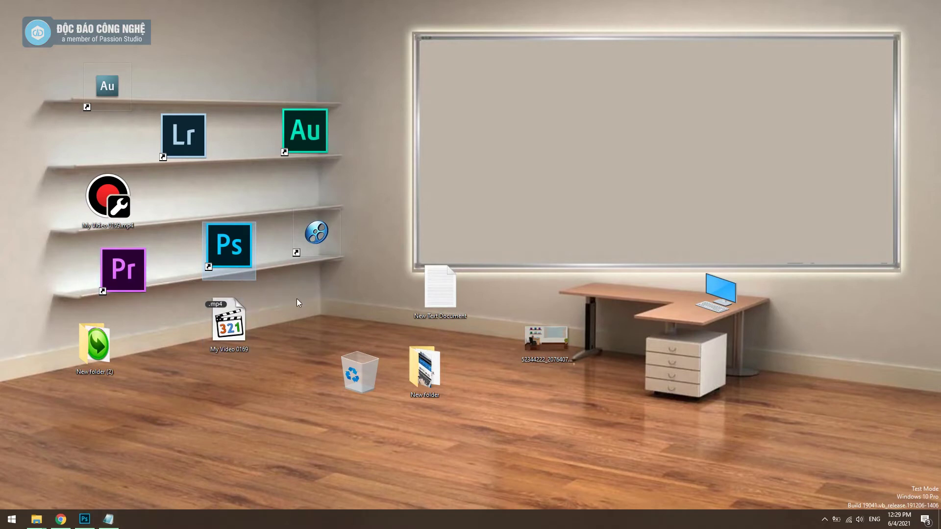
Try to blank out the name of the My Video 0169.mp4 recording file on the third shelf
click(111, 227)
key(F2)
key(BackSpace)
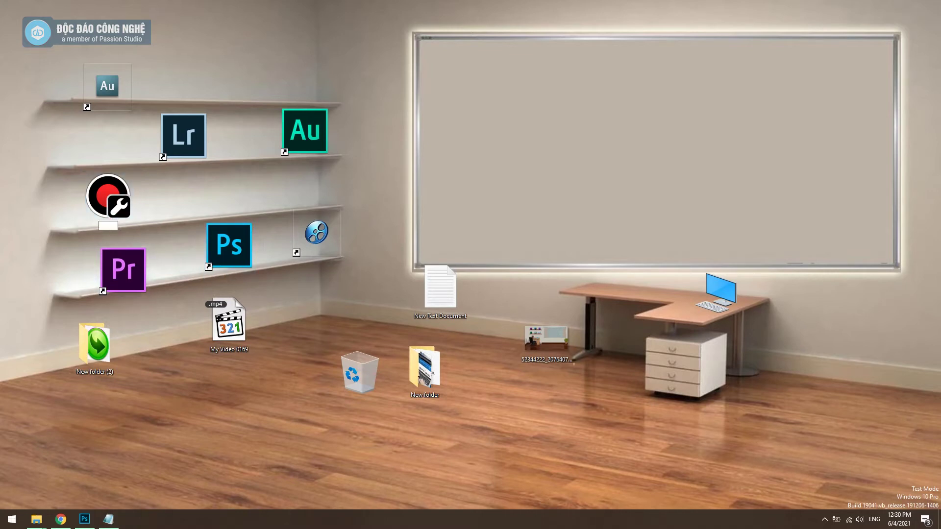
key(Return)
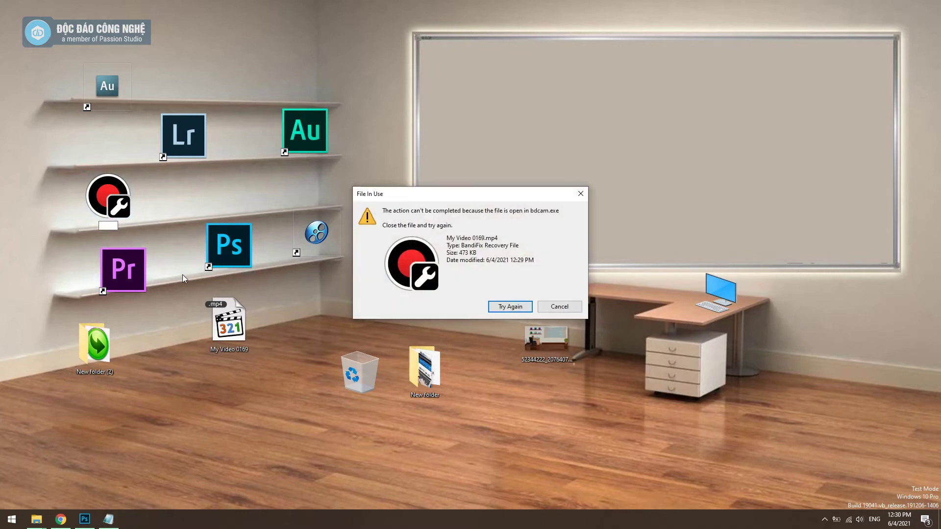
click(560, 307)
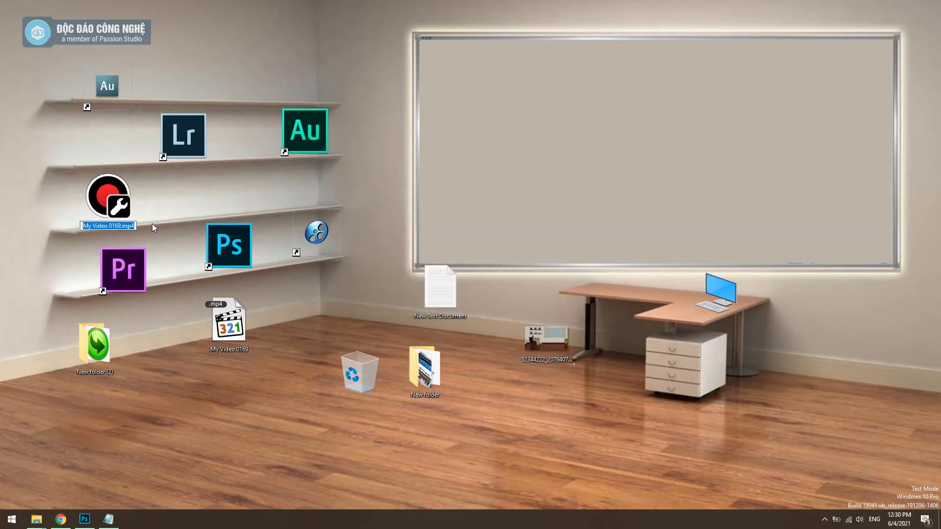
click(171, 198)
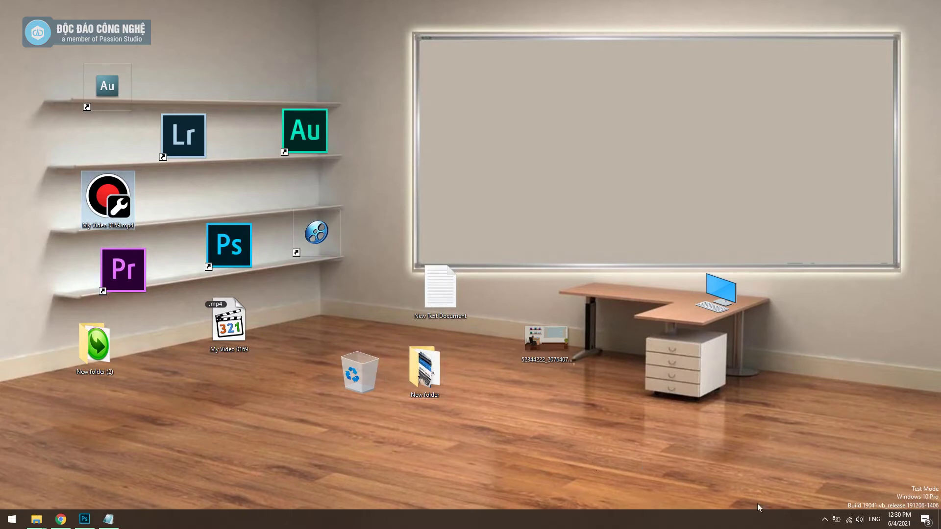
click(825, 521)
click(826, 523)
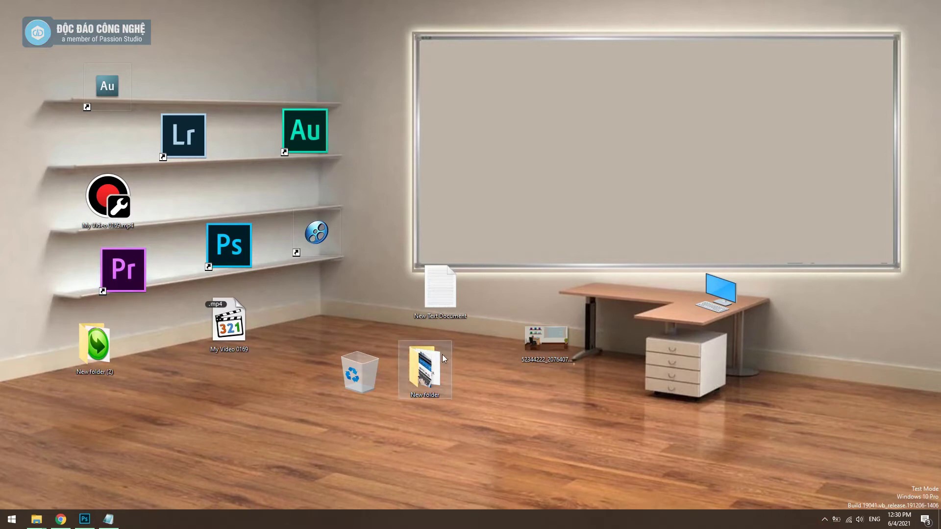
Rename the room image file beside the desk to a blank Alt+255 name so its label is hidden
click(539, 341)
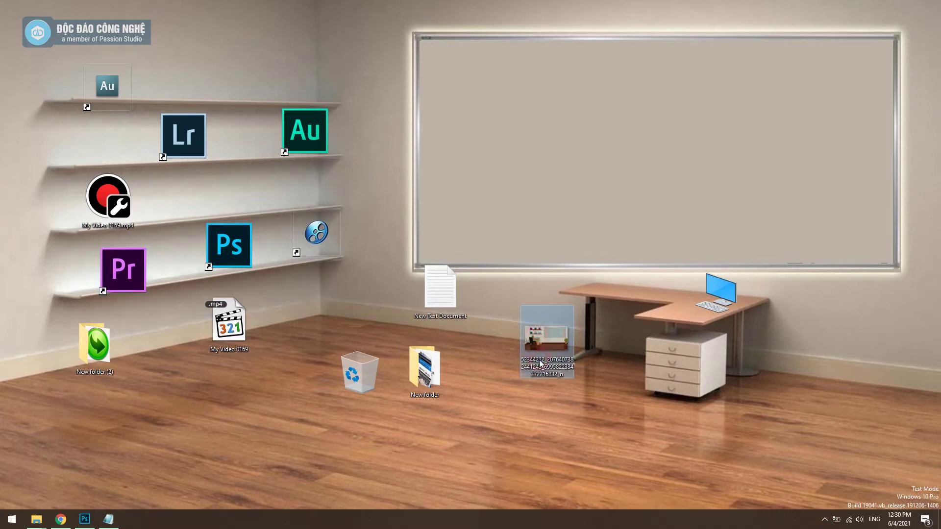
click(541, 363)
key(BackSpace)
key(Return)
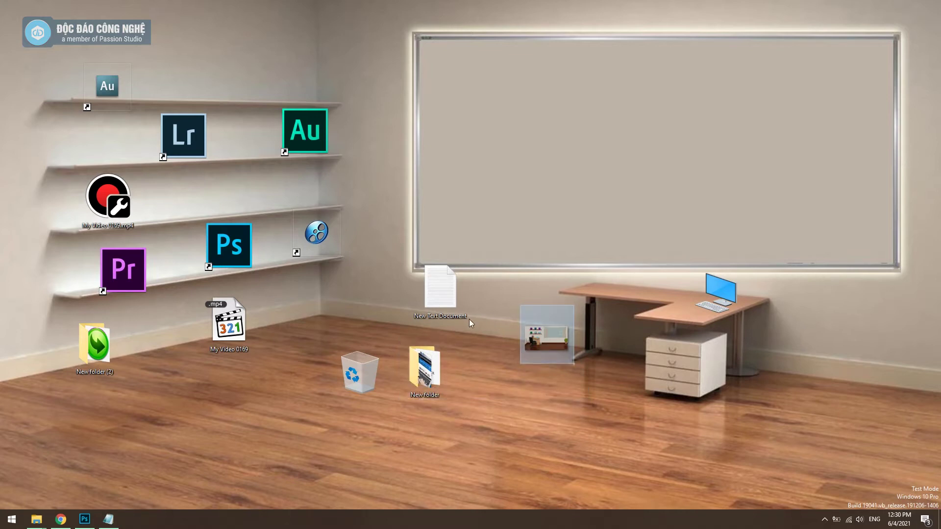
Move the New Text Document icon nearer the shelves and arrange both My Video 0169 files on the floor below them
mouse_move(432, 372)
drag(440, 294, 395, 295)
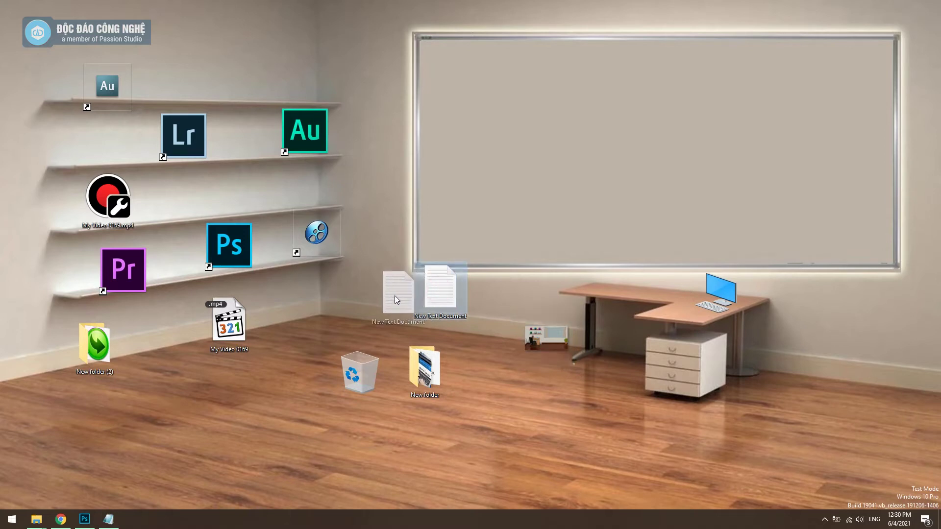
click(472, 327)
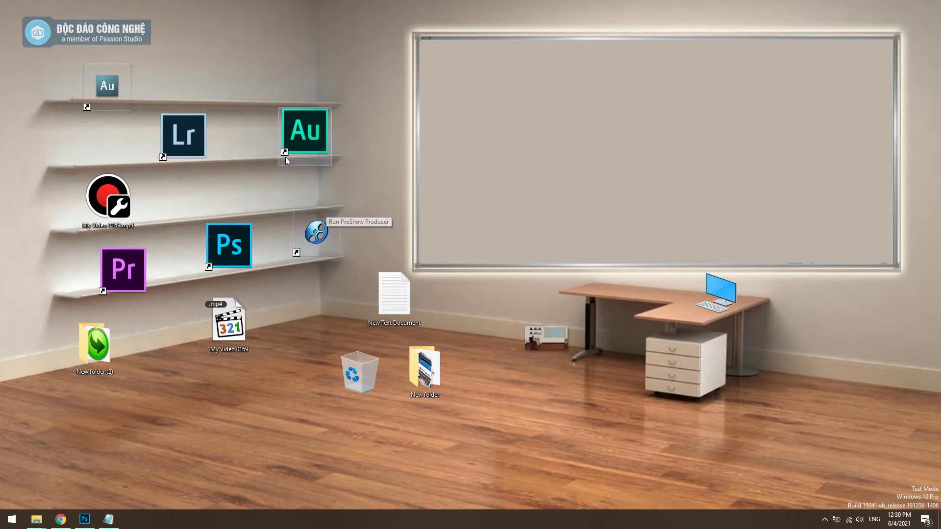
drag(113, 211, 180, 358)
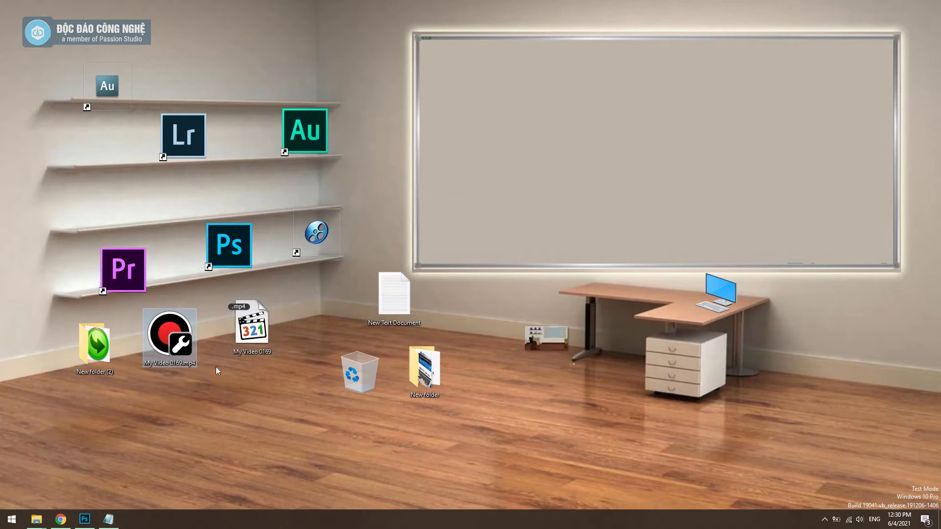
drag(252, 325, 240, 327)
Rearrange the Lightroom, Audition and ProShow icons on the shelves, with Lightroom and the green Audition side by side on the second shelf
drag(198, 142, 139, 145)
drag(286, 125, 219, 128)
drag(316, 232, 316, 181)
mouse_move(238, 157)
mouse_down()
mouse_move(224, 145)
mouse_move(226, 159)
mouse_up()
drag(105, 91, 120, 82)
drag(133, 155, 128, 154)
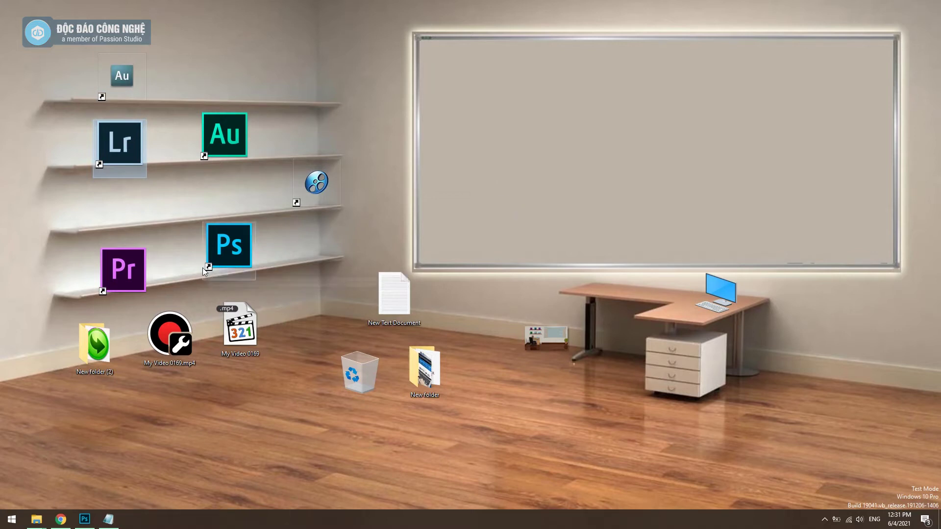
Run WindowsShortcutArrowEditor from New folder (2) as administrator and set the shortcut icons to No Arrow
click(92, 359)
double_click(98, 347)
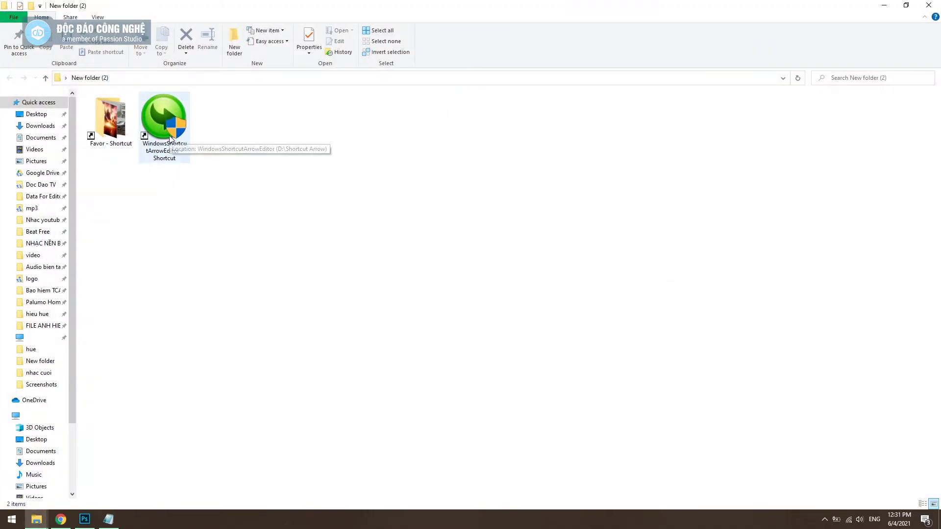
double_click(169, 136)
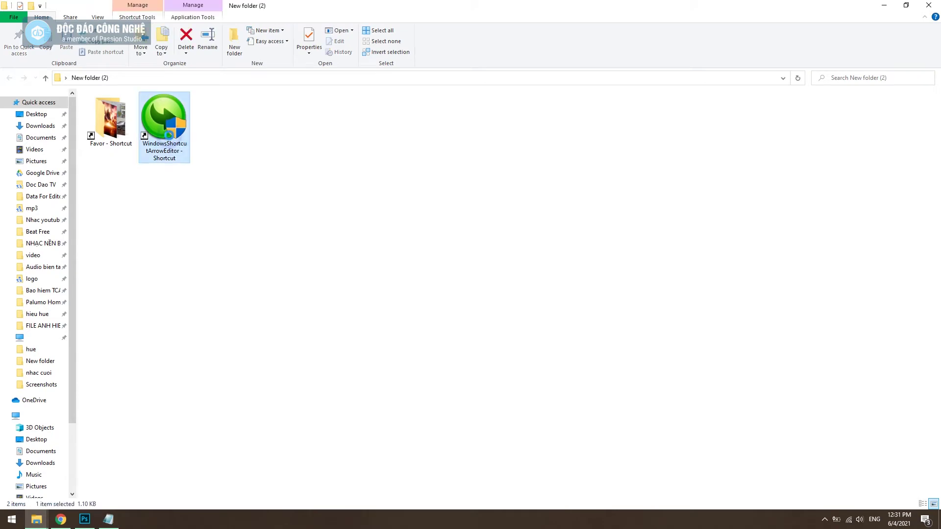
right_click(170, 138)
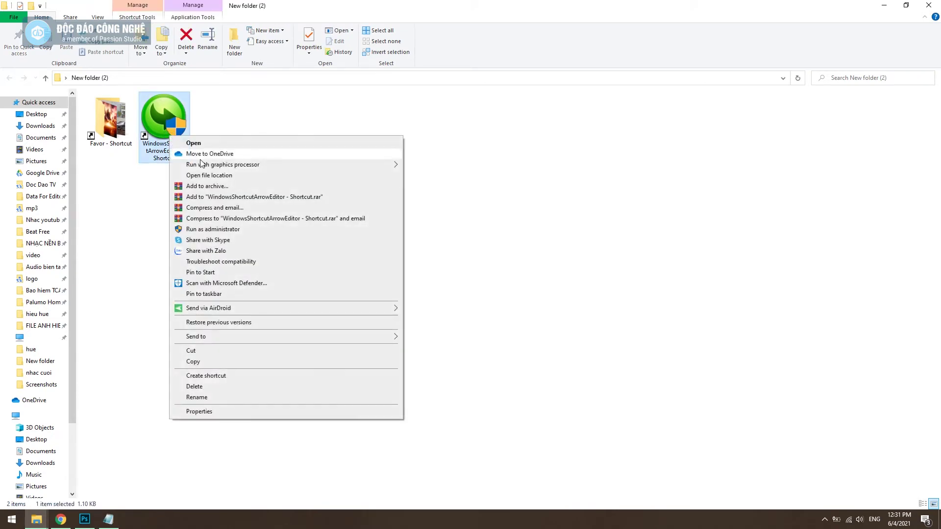
click(217, 229)
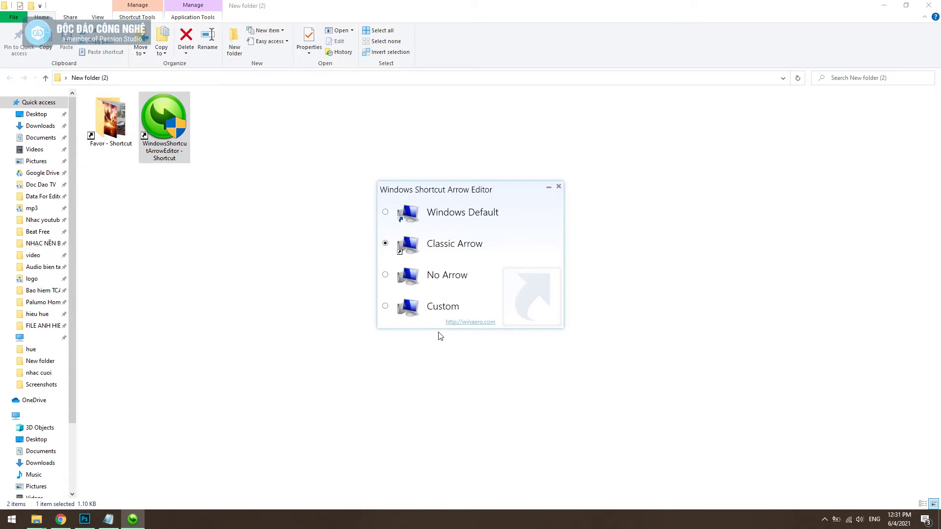
click(387, 276)
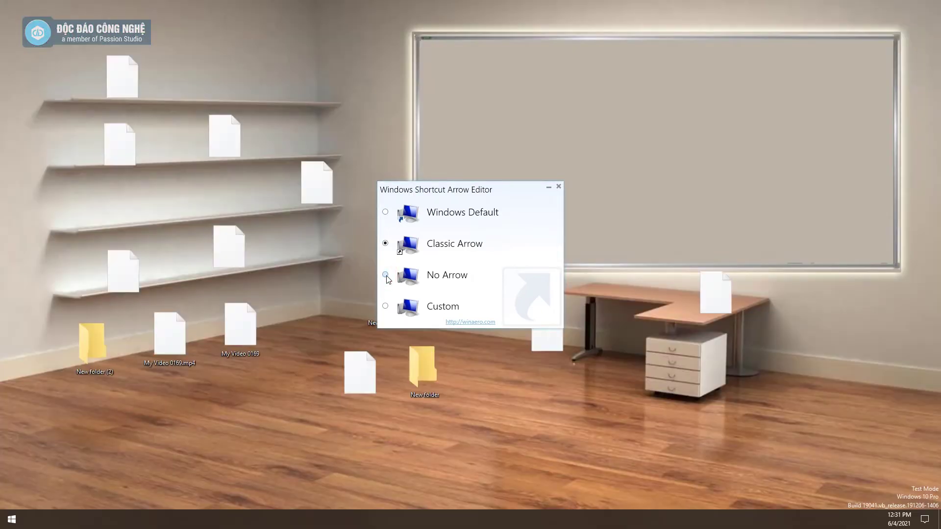
click(559, 186)
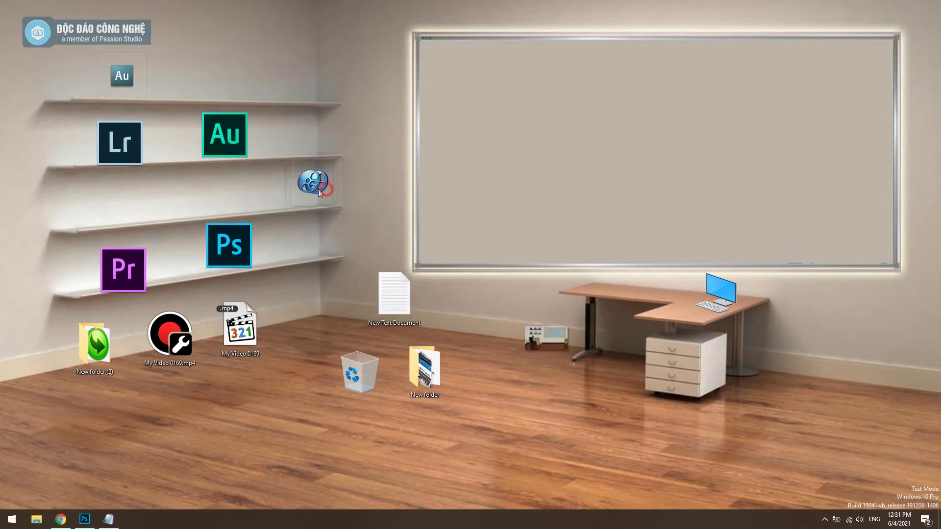
Fine-tune the Premiere, Lightroom and green Audition icons on the shelves, keeping Lightroom on the second shelf above Premiere
drag(145, 265, 134, 260)
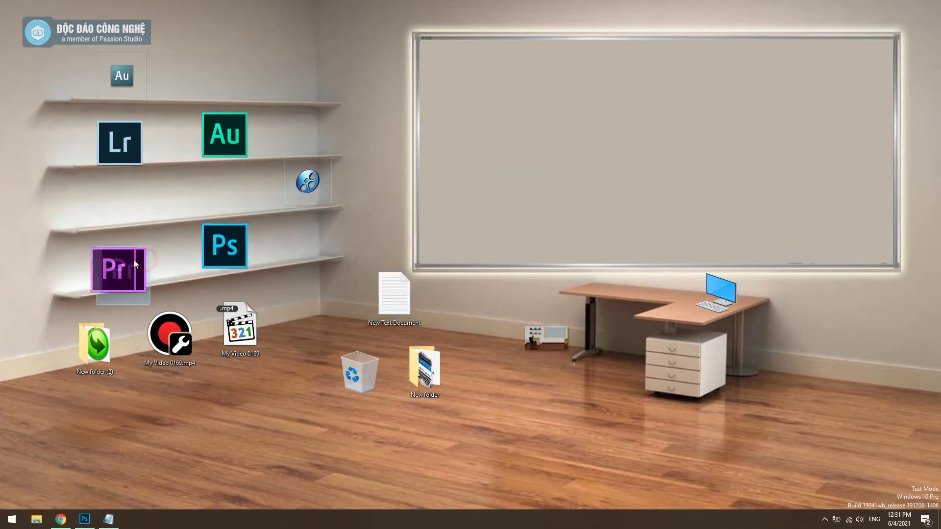
drag(132, 155, 125, 209)
drag(216, 160, 226, 137)
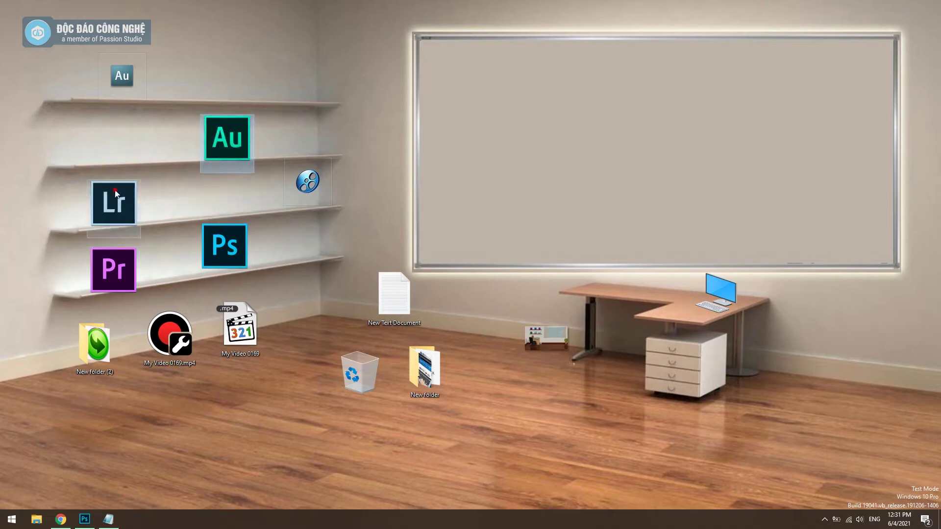
drag(114, 203, 114, 145)
Move the New Text Document icon slightly closer to the shelves, above the Recycle Bin
right_click(596, 180)
click(624, 210)
drag(389, 306, 366, 305)
click(493, 285)
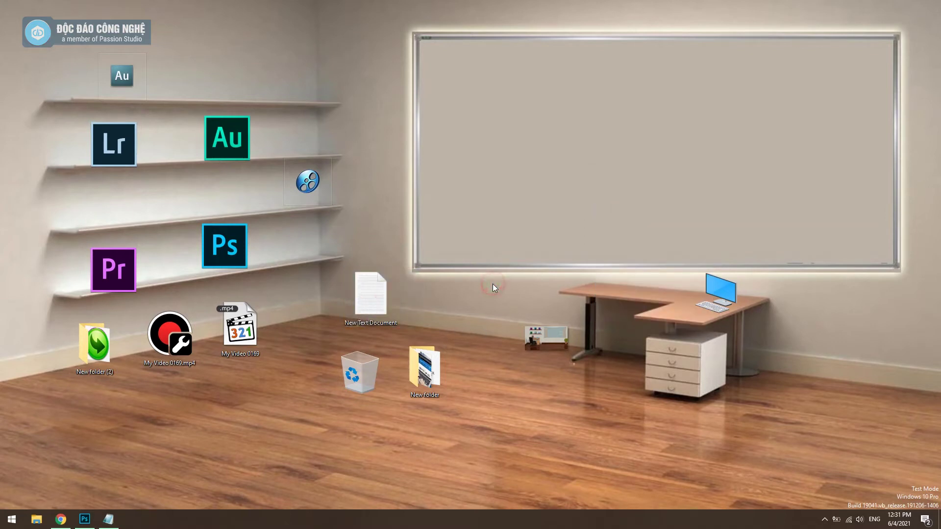
click(428, 51)
click(590, 133)
drag(417, 37, 748, 196)
click(481, 160)
click(428, 383)
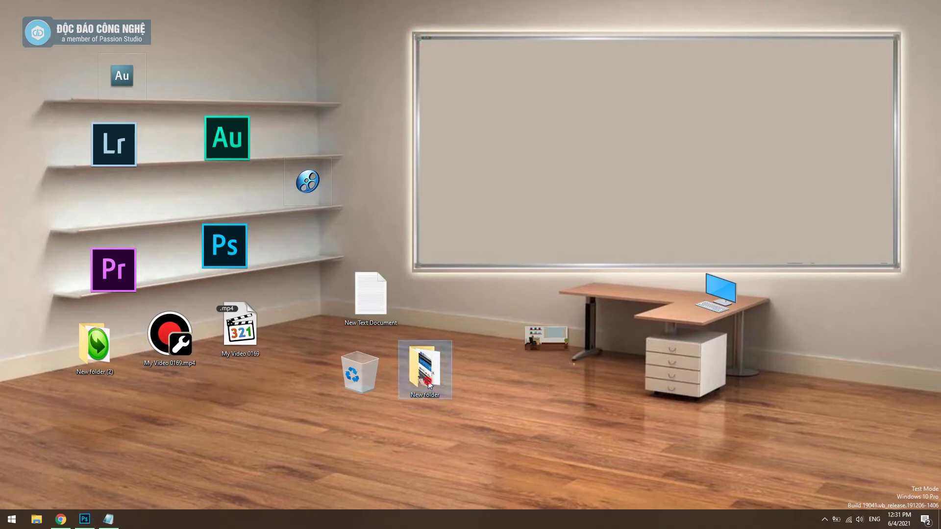
key(Return)
click(929, 5)
Open the Favor wallpaper folder through its shortcut in New folder (2)
click(102, 355)
key(Return)
double_click(116, 118)
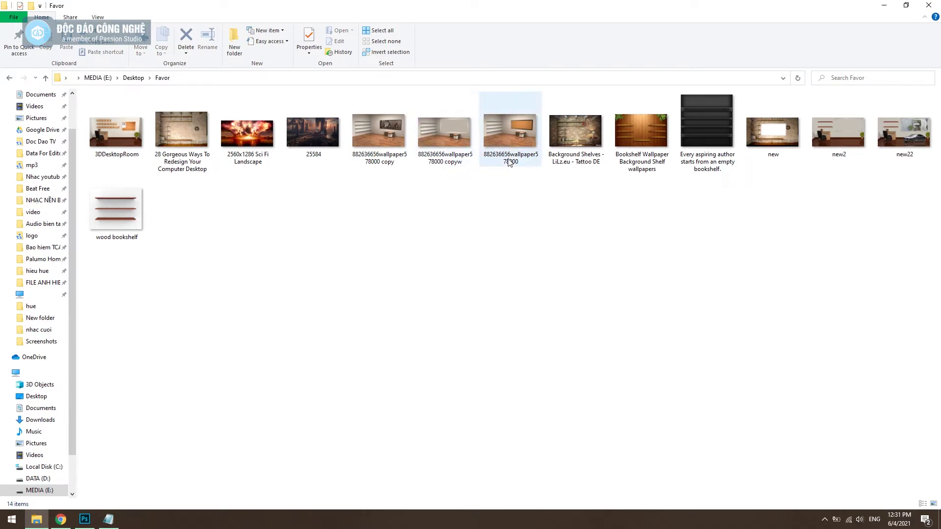
key(super+d)
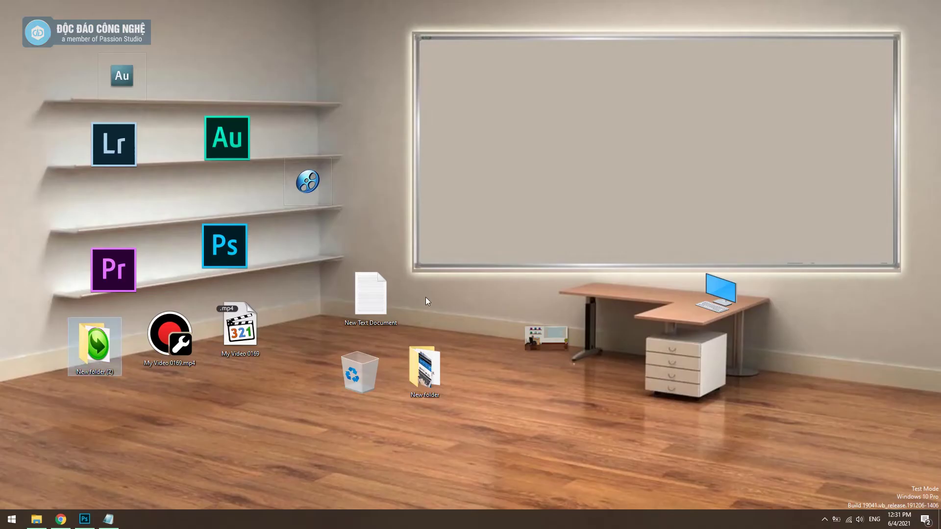
click(37, 520)
Preview the cork-board room image 882636656wallpaper578000 and close it
double_click(504, 137)
scroll(470, 245, down, 5)
click(929, 5)
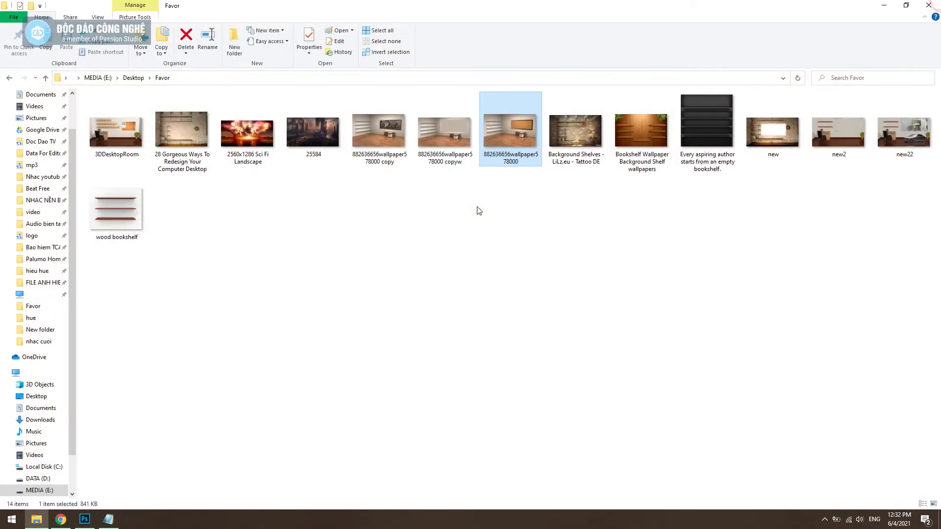
Switch to Photoshop with the image 882636656wallpaper578000 opened there and hide its guides
drag(506, 134, 355, 301)
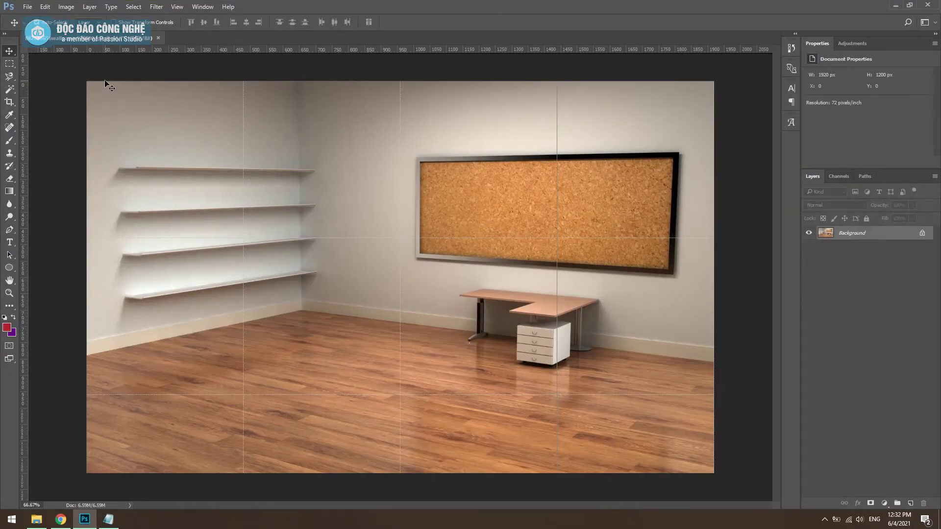
click(177, 7)
click(182, 161)
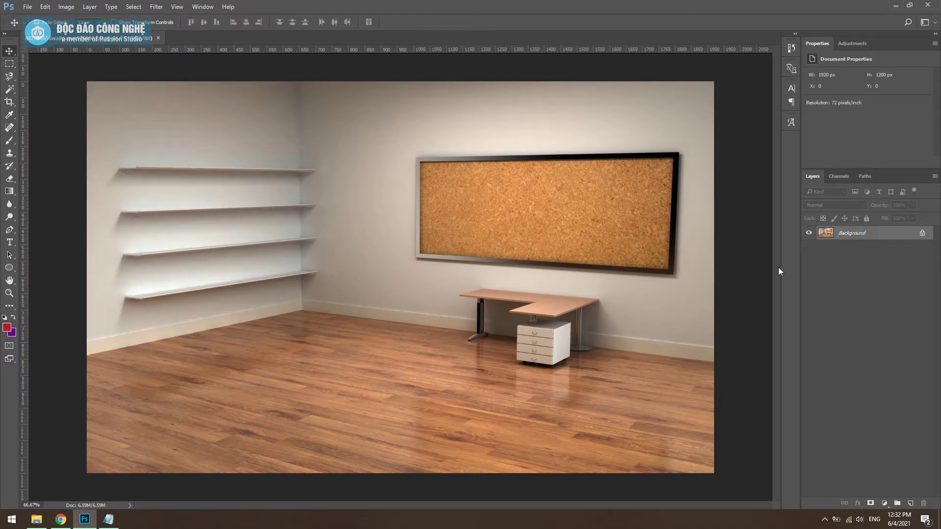
Convert the locked Background into a regular layer named Layer 0
double_click(861, 235)
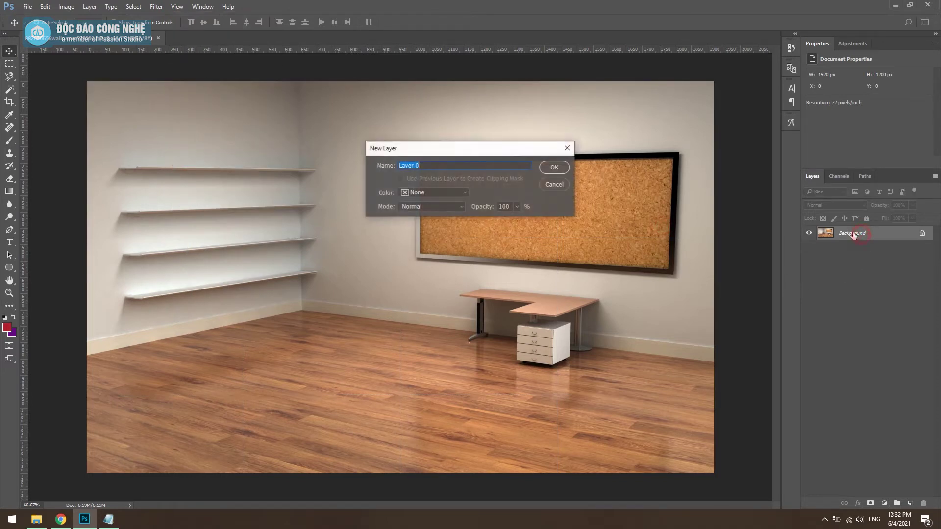
click(552, 168)
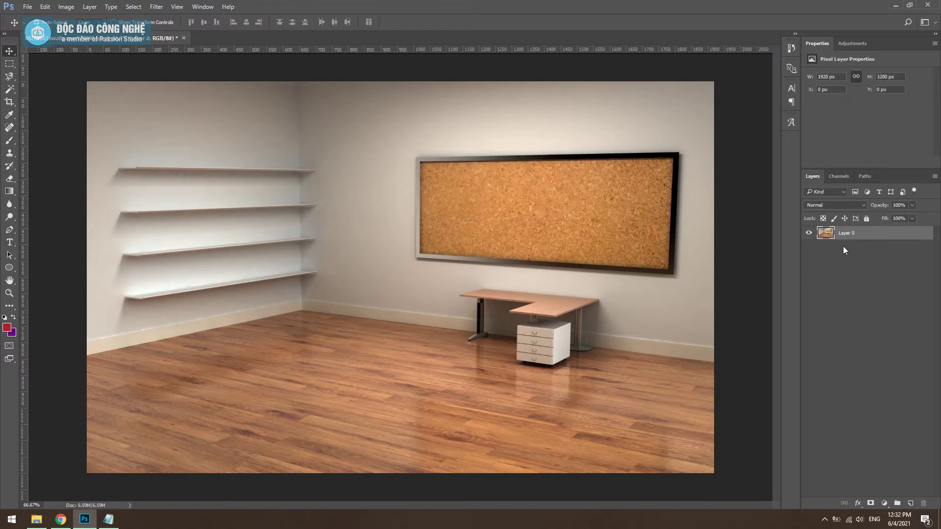
Trace the four inner corners of the cork board's frame with the Pen tool and turn the closed path into a selection
click(9, 230)
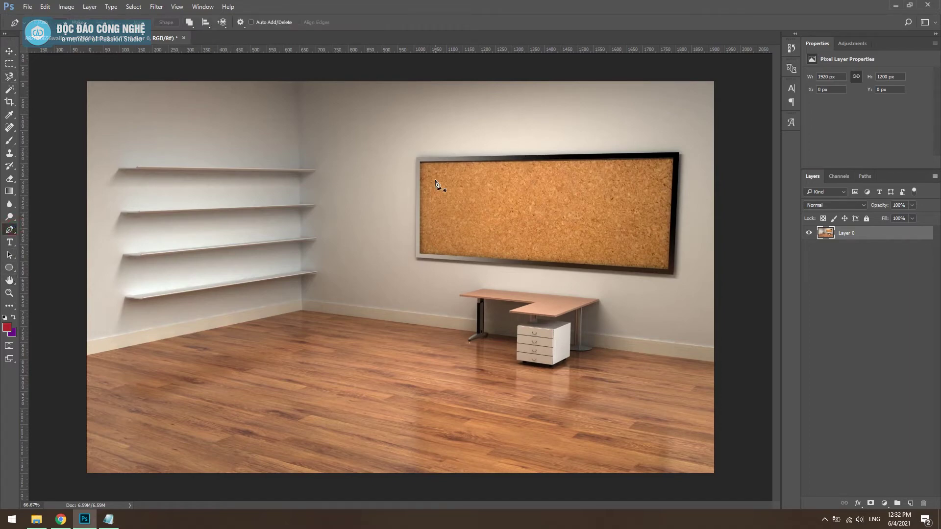
scroll(491, 249, up, 1)
scroll(491, 249, up, 3)
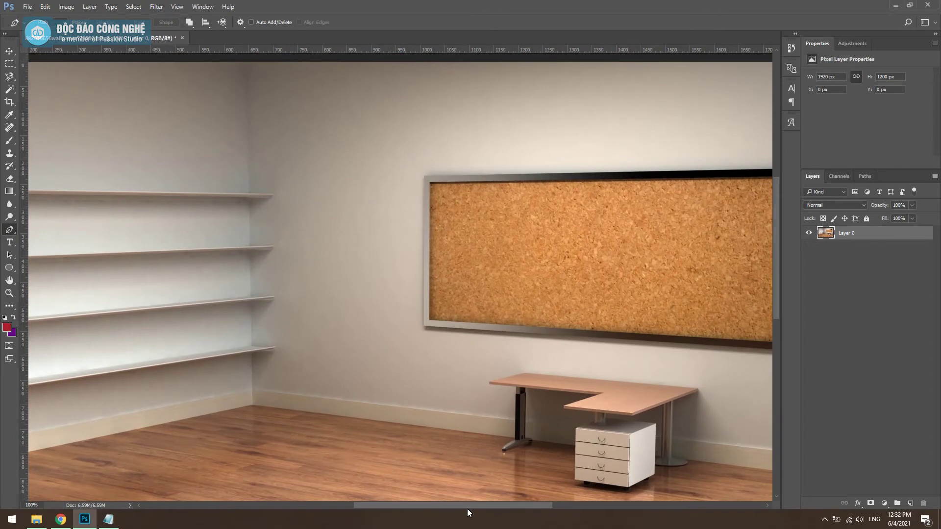
scroll(343, 280, right, 3)
scroll(335, 283, up, 1)
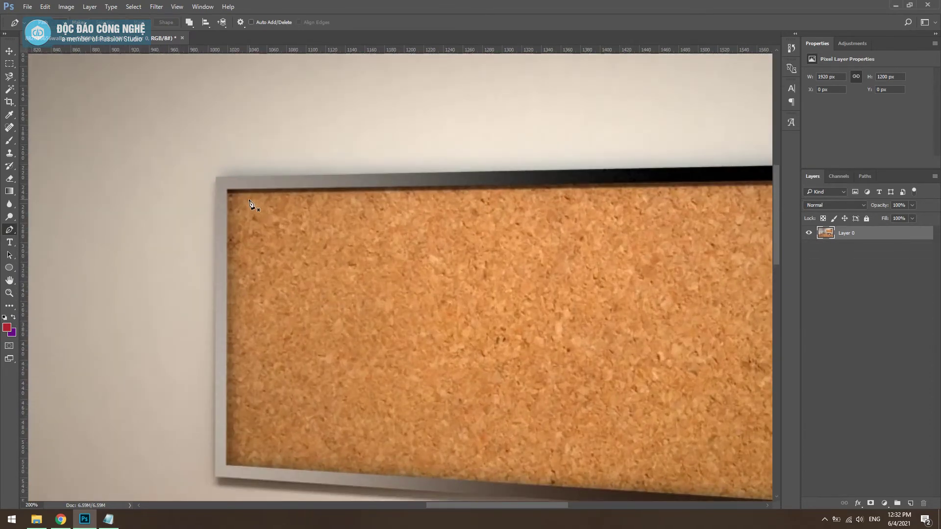
click(228, 190)
click(226, 468)
drag(509, 506, 586, 505)
scroll(482, 412, down, 1)
scroll(482, 411, down, 1)
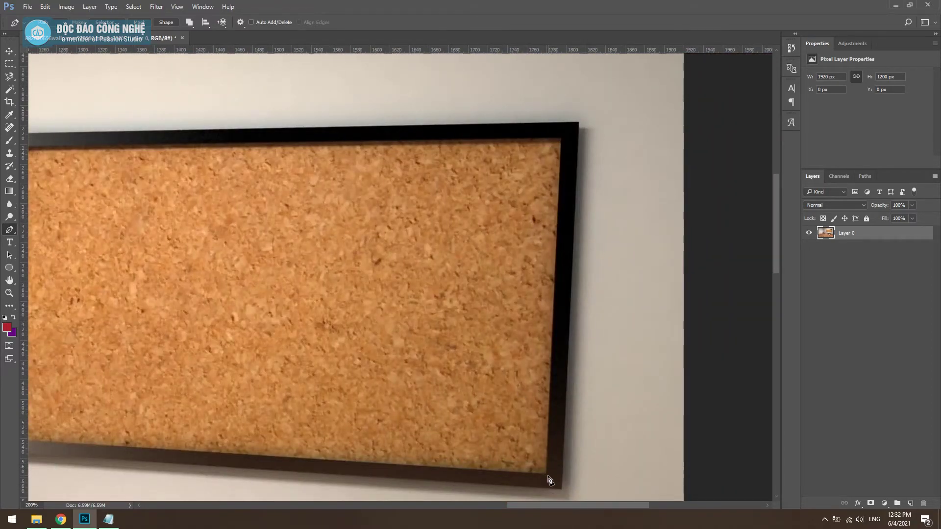
click(546, 474)
click(561, 141)
drag(607, 506, 525, 507)
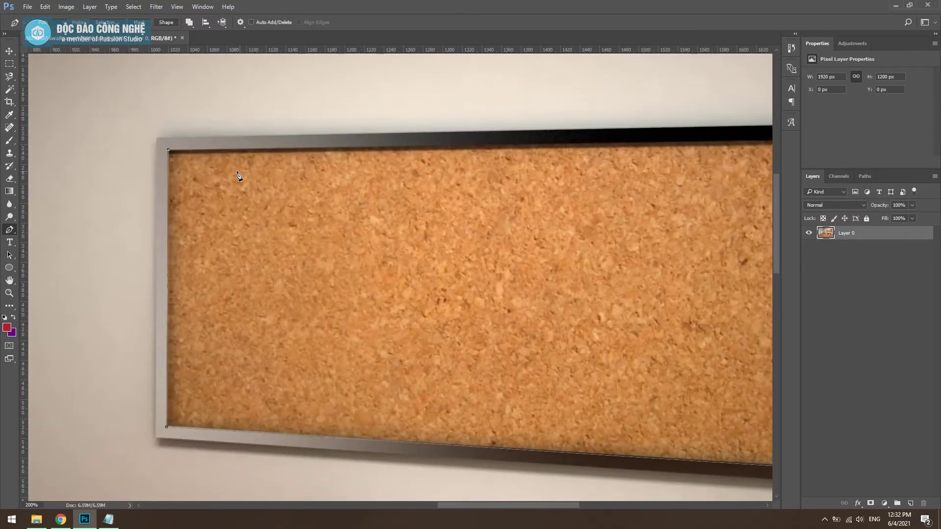
click(169, 151)
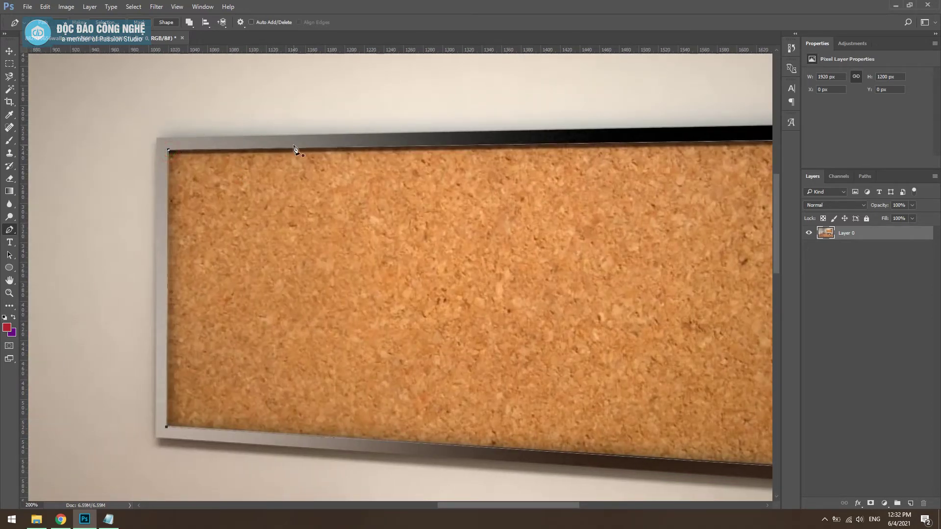
key(ctrl+Return)
key(ctrl+minus)
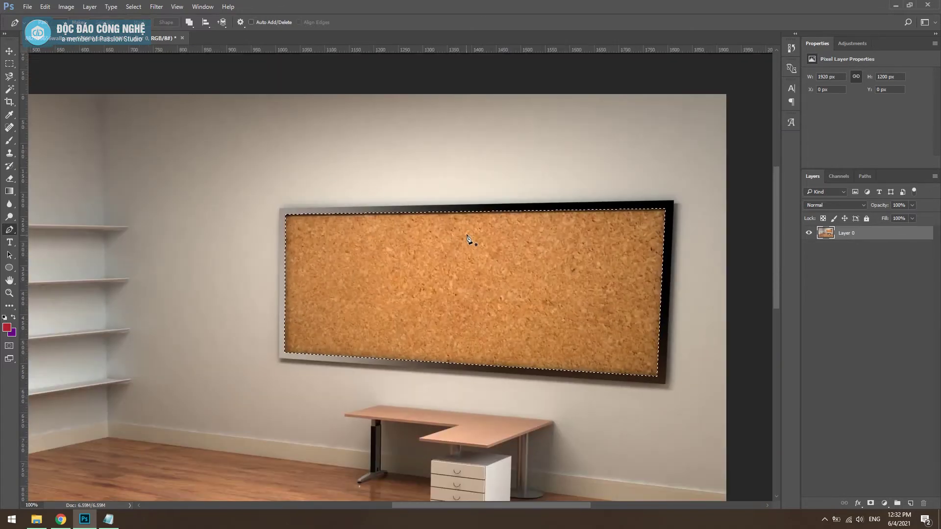
Delete the selected cork area, clear the selection, and add a new layer beneath Layer 0
key(Delete)
key(ctrl+d)
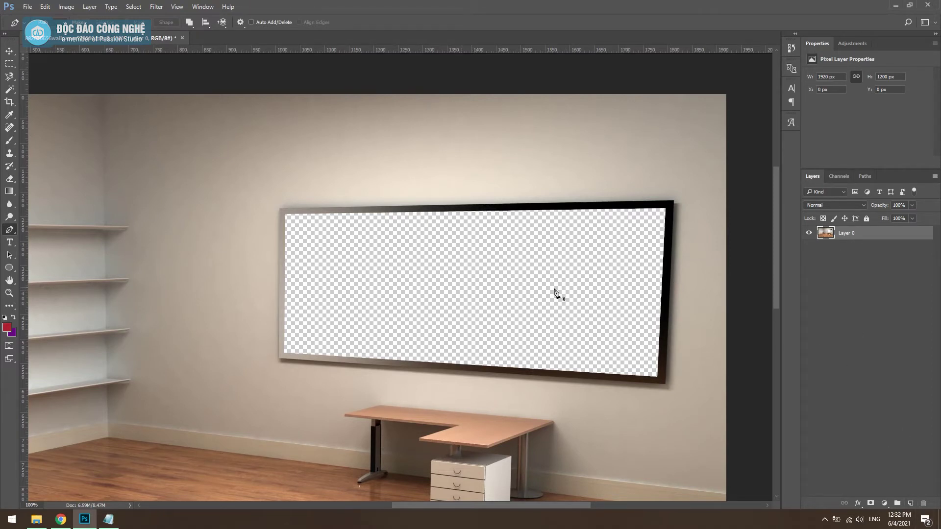
click(911, 504)
drag(853, 233, 871, 272)
Fill the new layer with the colour eeeeee using the Paint Bucket tool
key(g)
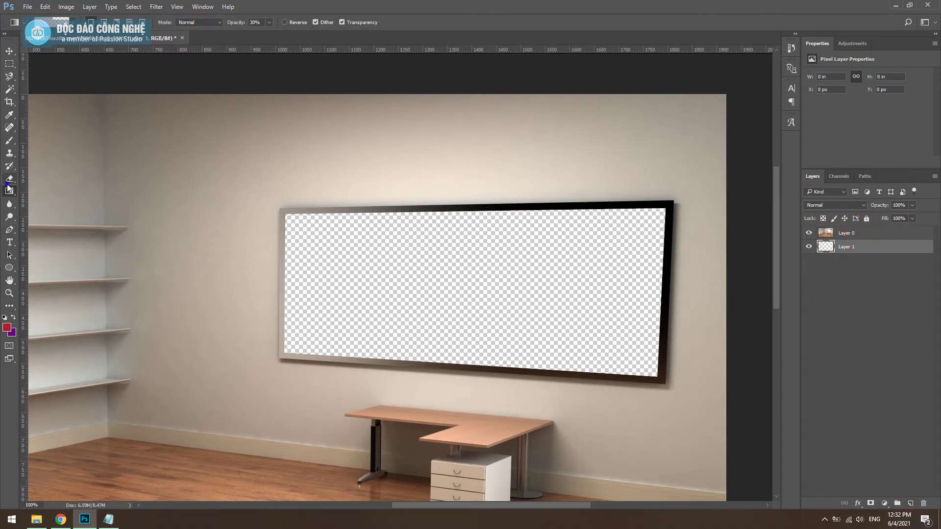
right_click(8, 190)
click(54, 198)
click(6, 327)
text(eeeeee)
click(855, 259)
click(411, 290)
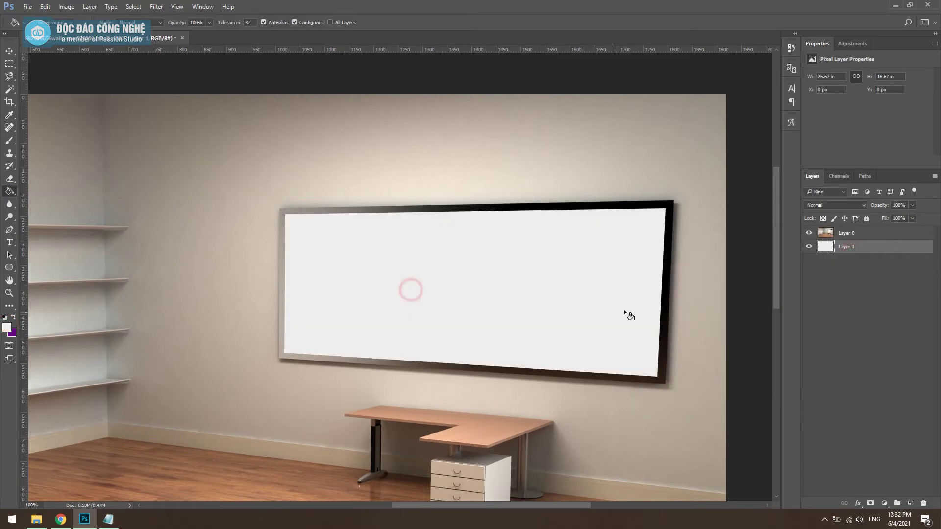
Switch to Chrome and run a Google image search for "ảnh biệt thự"
click(60, 519)
click(263, 7)
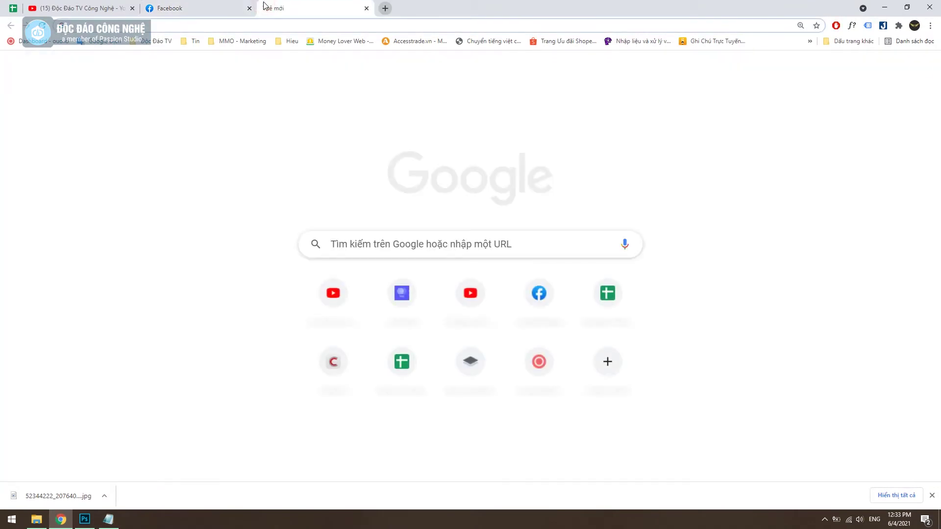
text(ảnh biệt thự)
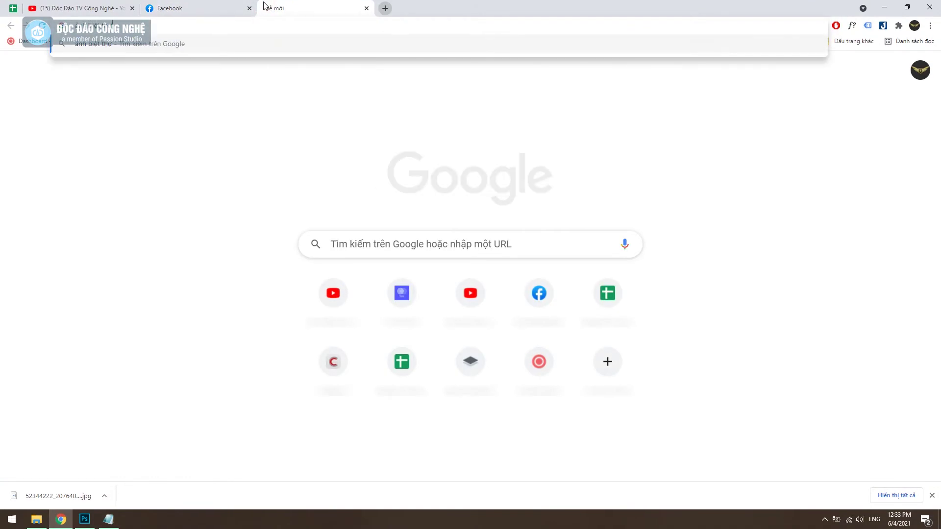
key(Return)
click(165, 111)
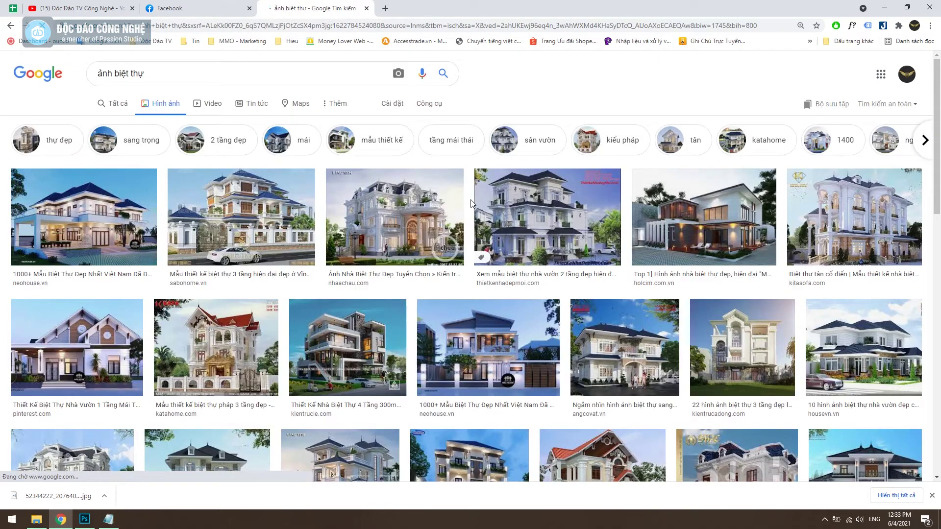
Copy the modern villa picture from Holcim and paste it into the Photoshop document between Layer 0 and Layer 1
click(716, 227)
right_click(717, 223)
click(763, 347)
key(alt+Tab)
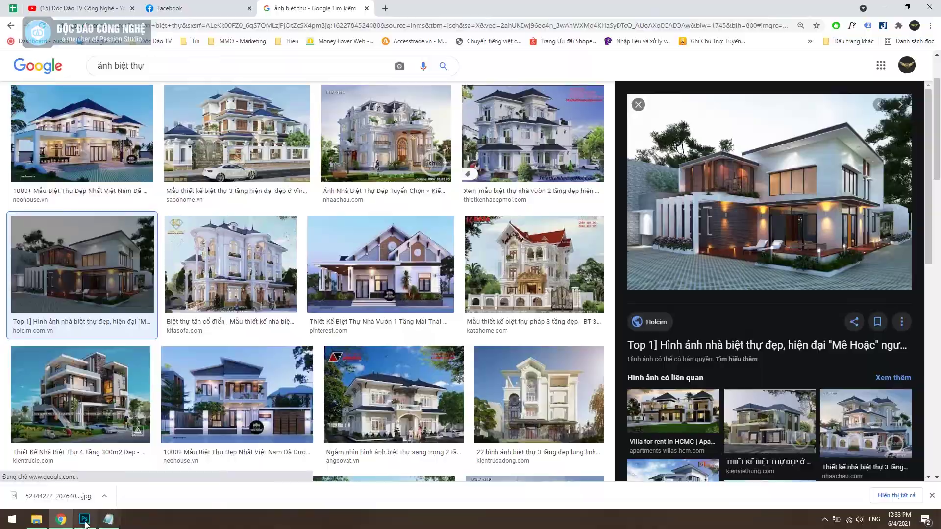
key(ctrl+v)
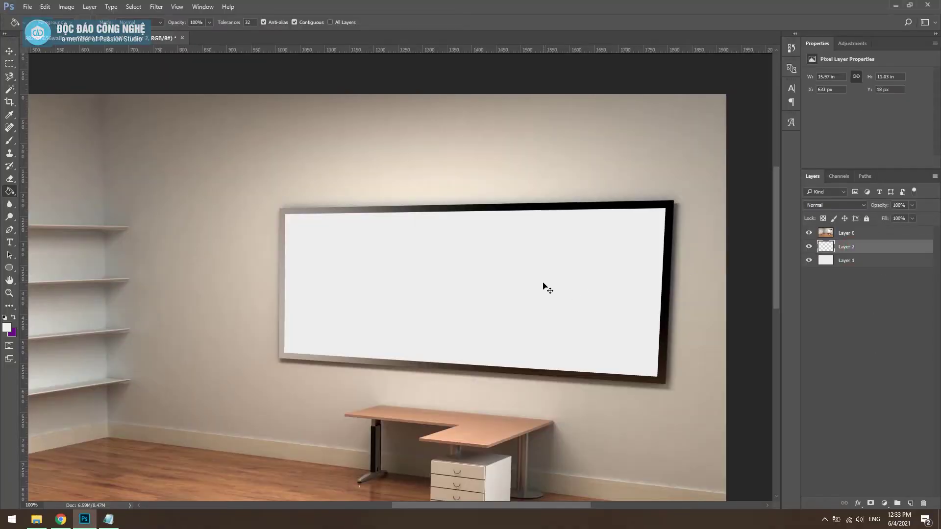
Scale down and distort the villa picture so its four corners fit the slanted wall board frame
key(ctrl+t)
drag(90, 100, 269, 202)
drag(379, 264, 393, 274)
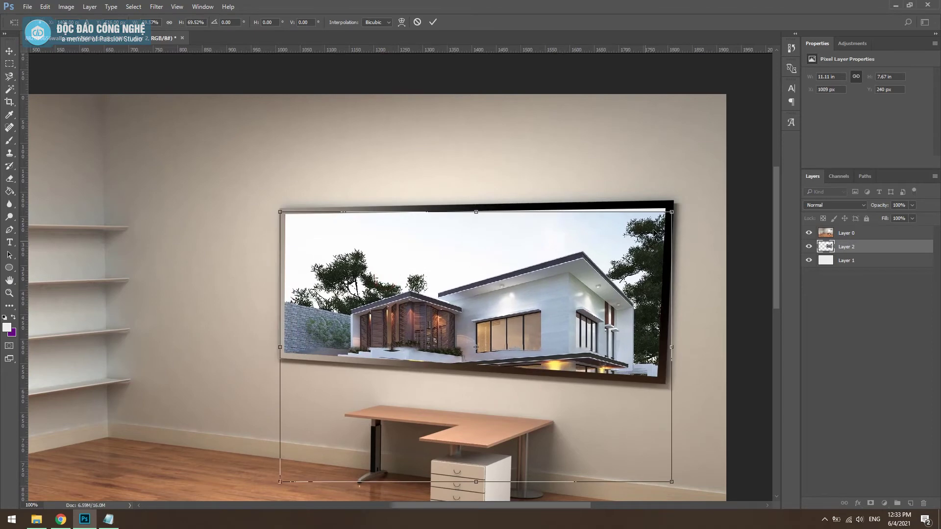
drag(673, 213, 670, 213)
drag(675, 483, 660, 381)
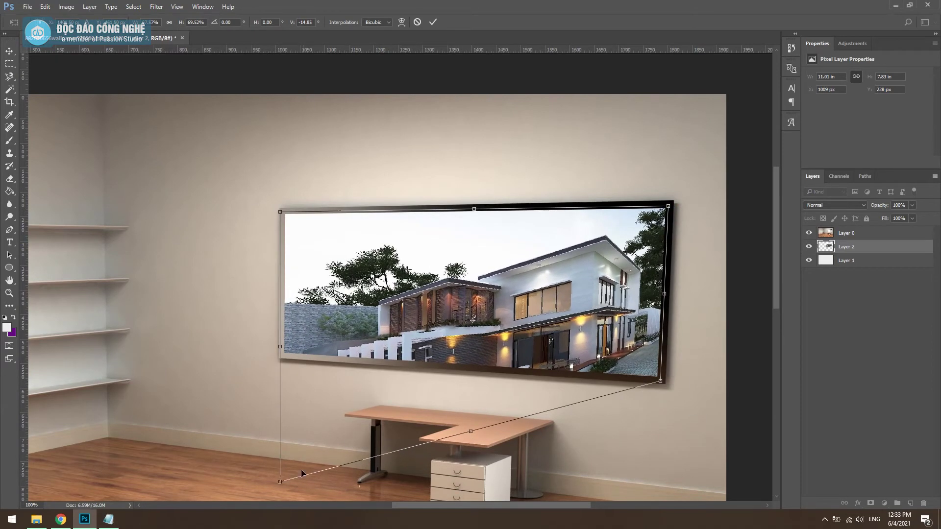
drag(280, 482, 280, 357)
key(Return)
key(ctrl+minus)
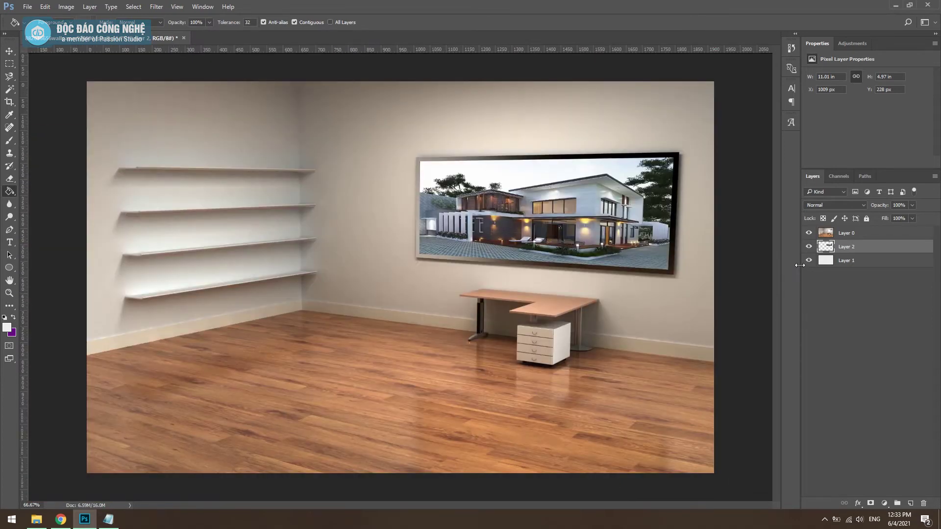
key(ctrl+minus)
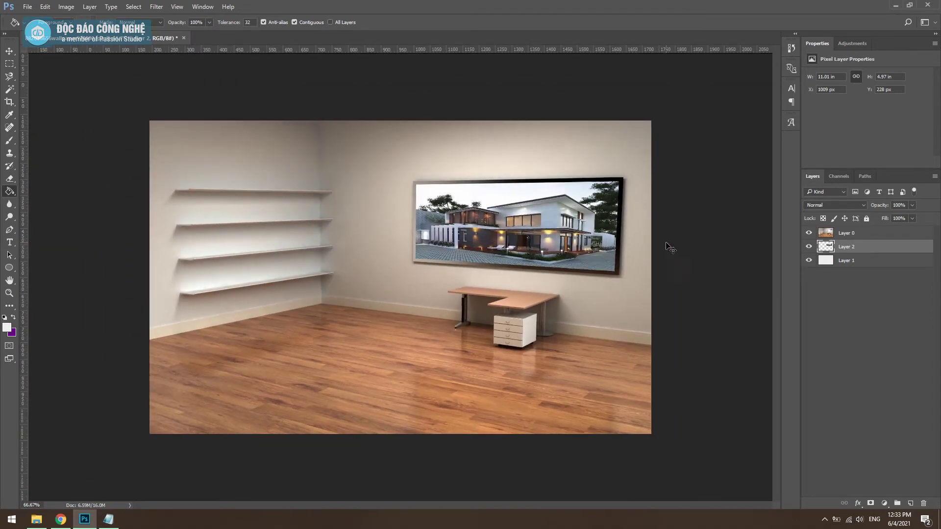
Save the edited room as a JPEG named 882636656wallpaper578000 in the Desktop folder
key(ctrl+shift+s)
click(479, 266)
click(422, 275)
click(420, 253)
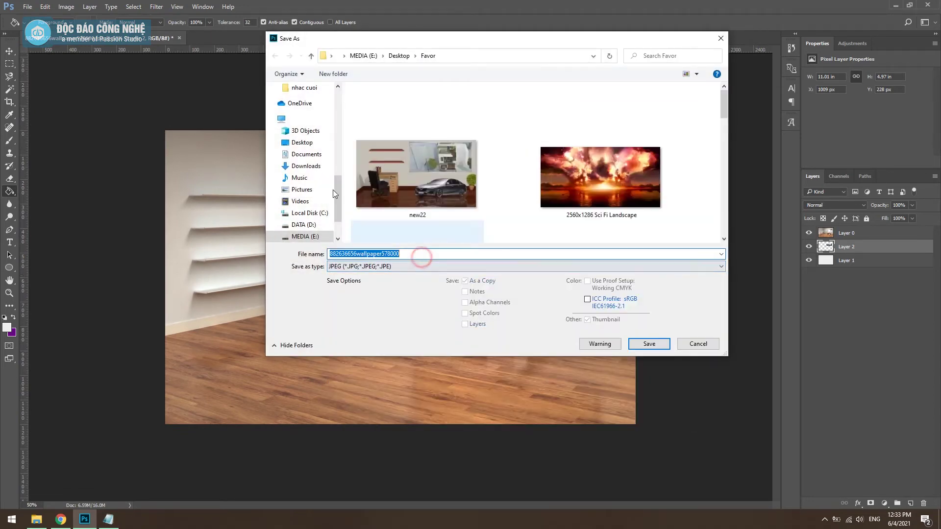
click(300, 142)
double_click(419, 252)
click(650, 343)
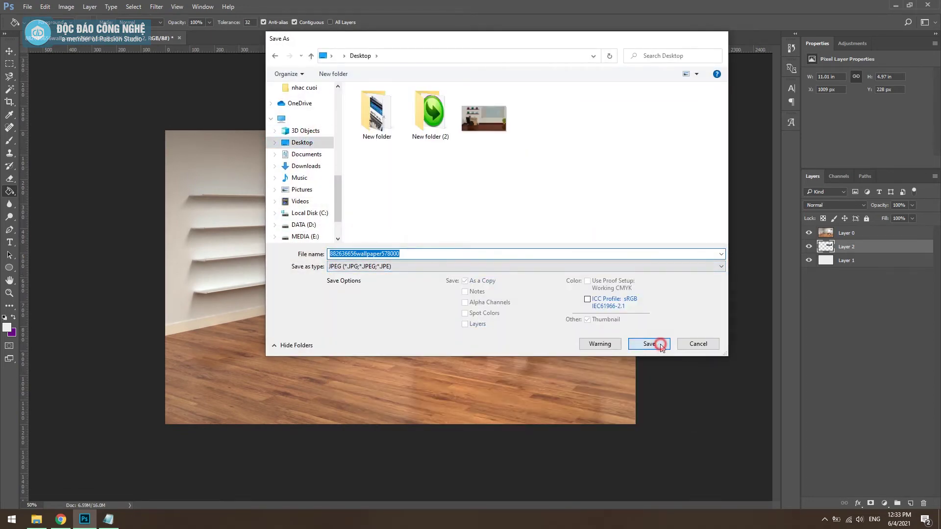
click(442, 120)
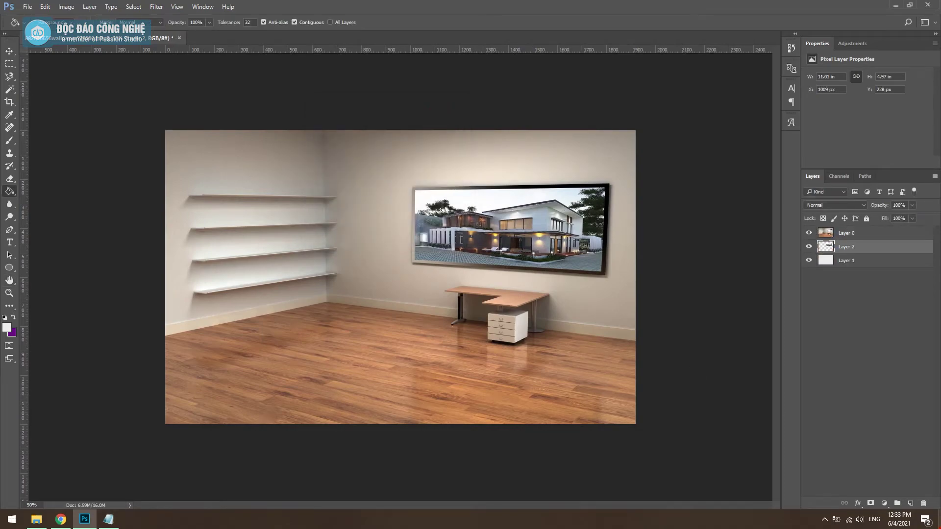
Set 882636656wallpaper578000 from the Desktop folder as the Windows desktop background and close the settings
key(super+d)
right_click(548, 455)
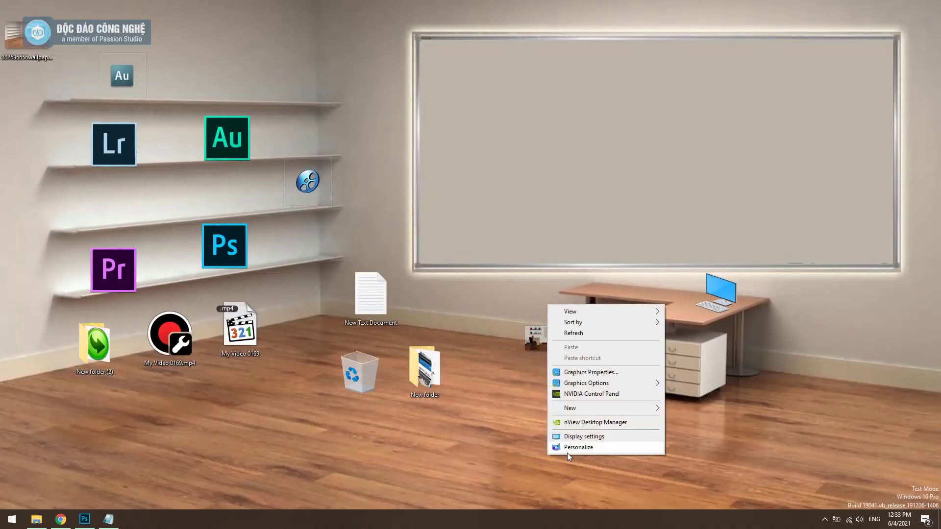
click(566, 452)
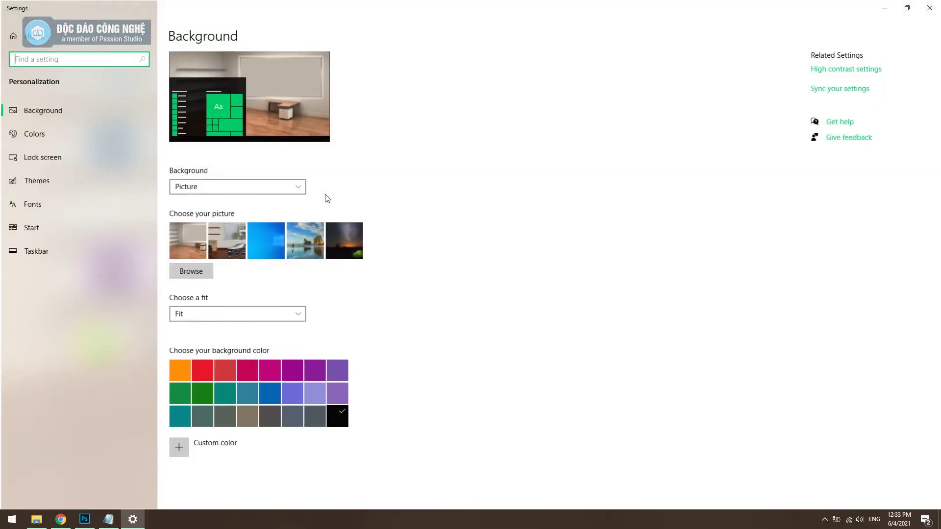
click(207, 271)
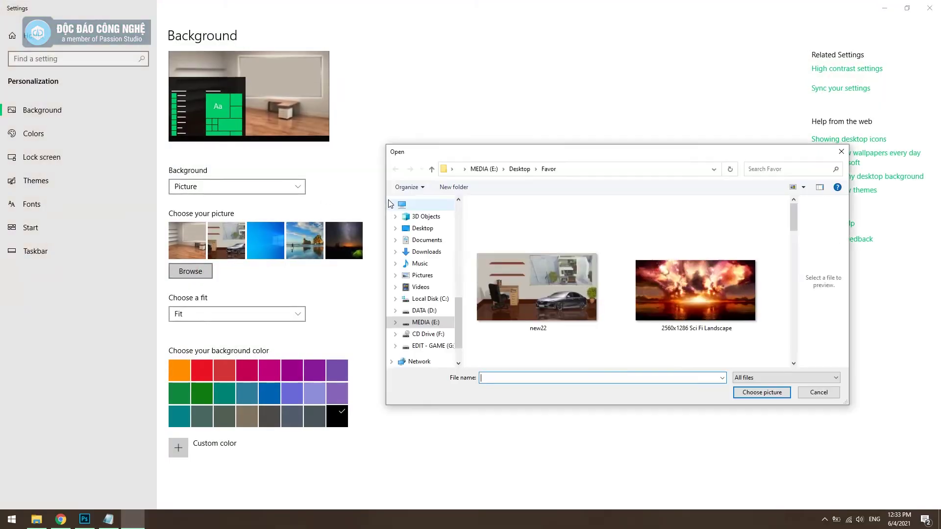
click(422, 228)
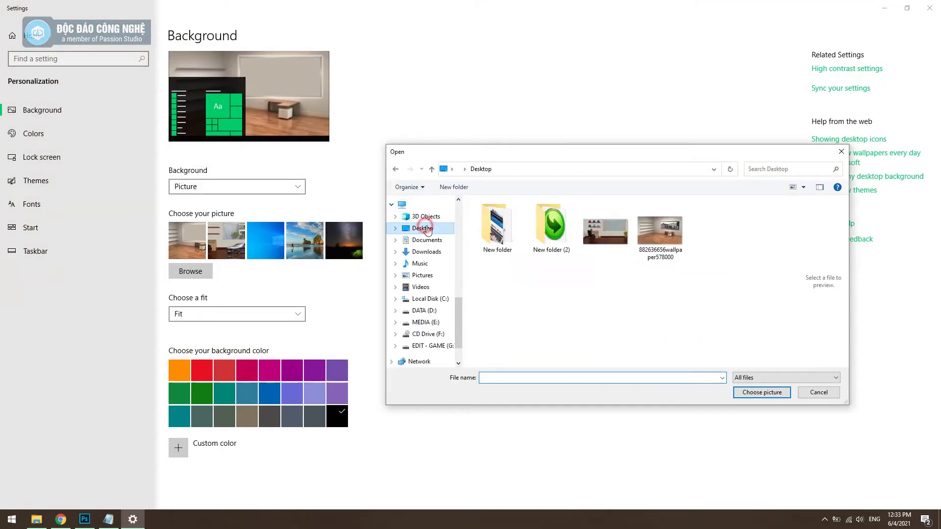
double_click(662, 230)
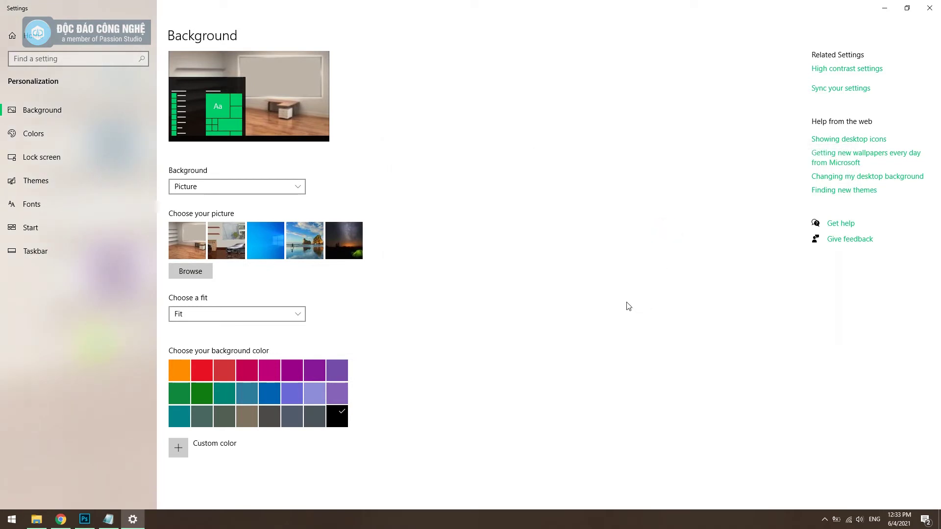
key(alt+F4)
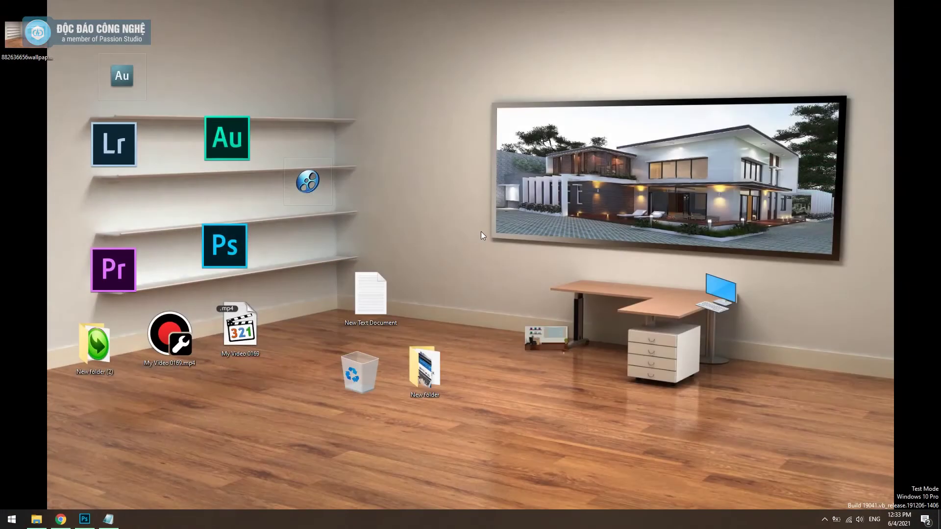
right_click(481, 231)
click(520, 260)
right_click(505, 254)
click(529, 283)
Return to Photoshop and resize the image to a height of 1080 pixels with width and height unlinked
click(85, 519)
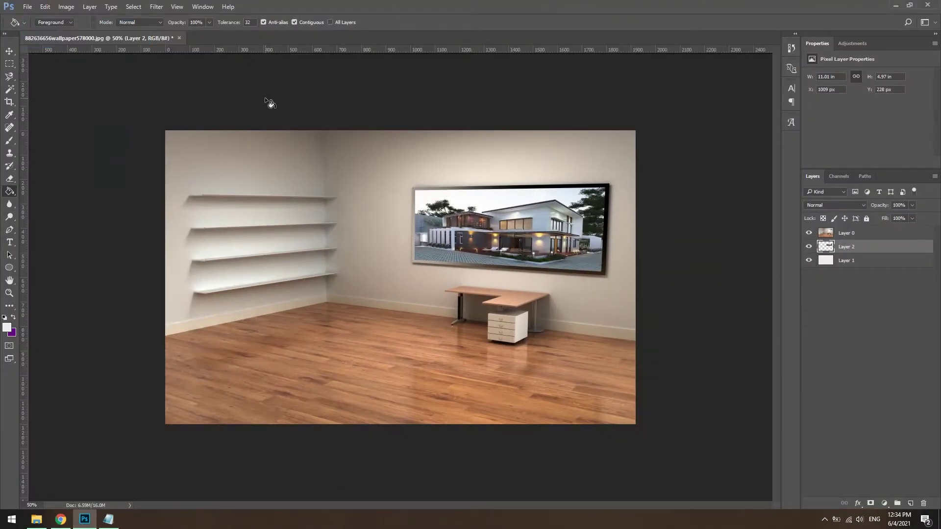
click(70, 8)
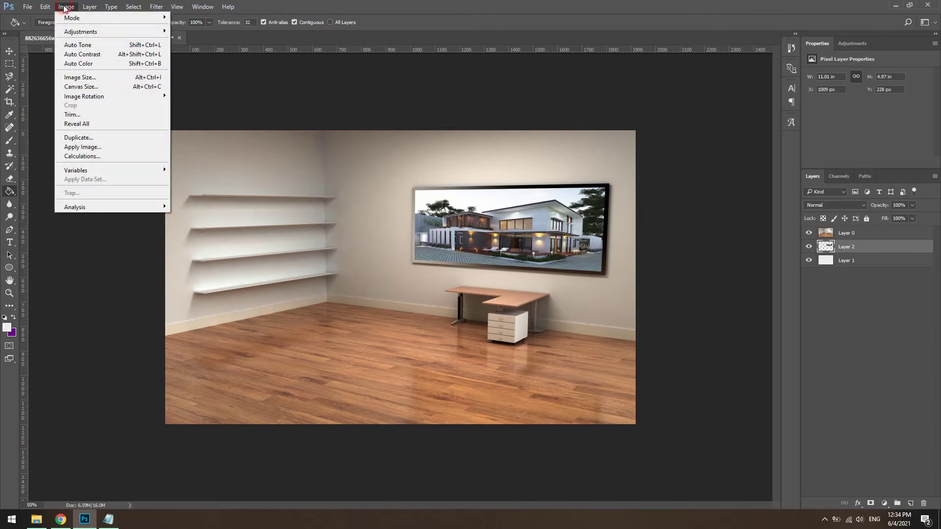
click(94, 77)
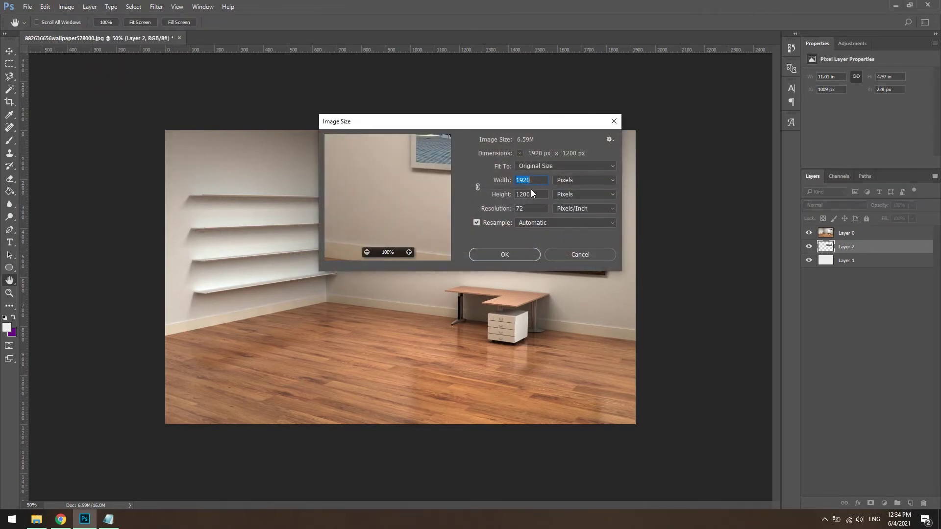
click(531, 194)
drag(539, 196, 450, 194)
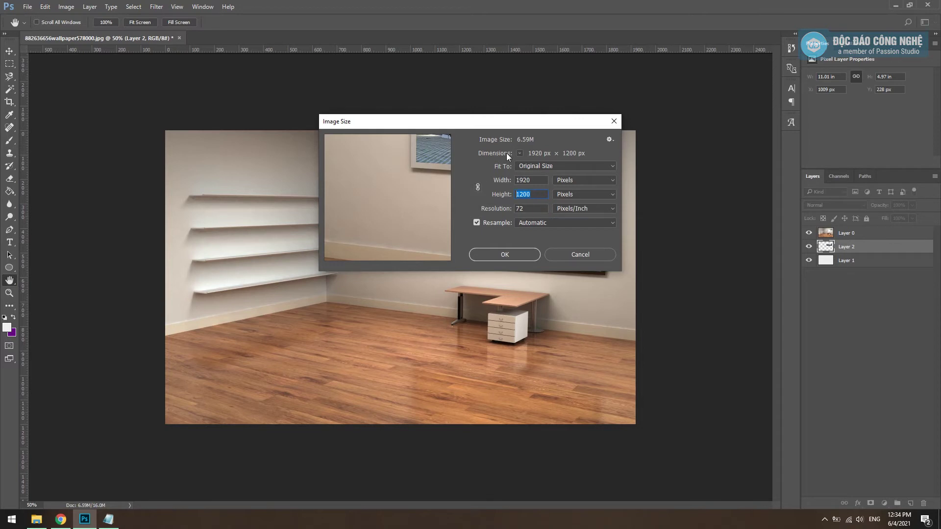
click(478, 187)
click(478, 188)
text(1080)
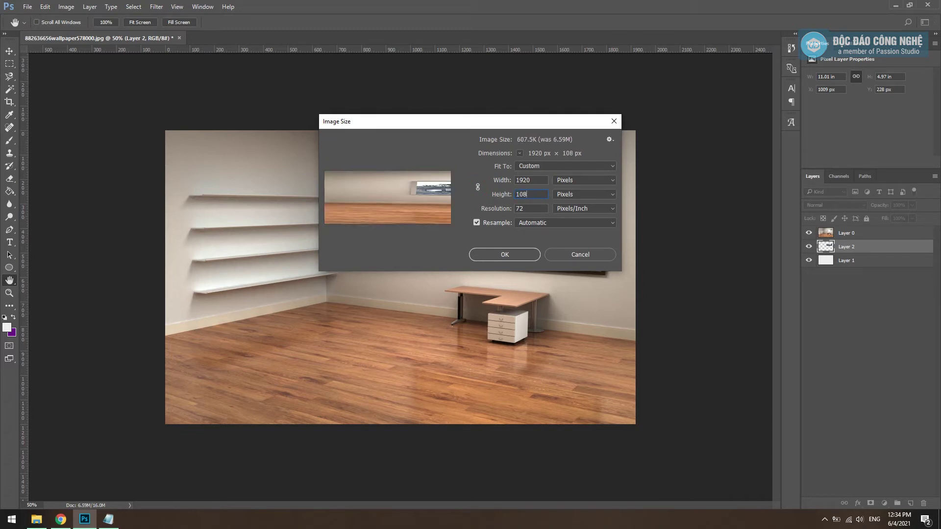
click(526, 254)
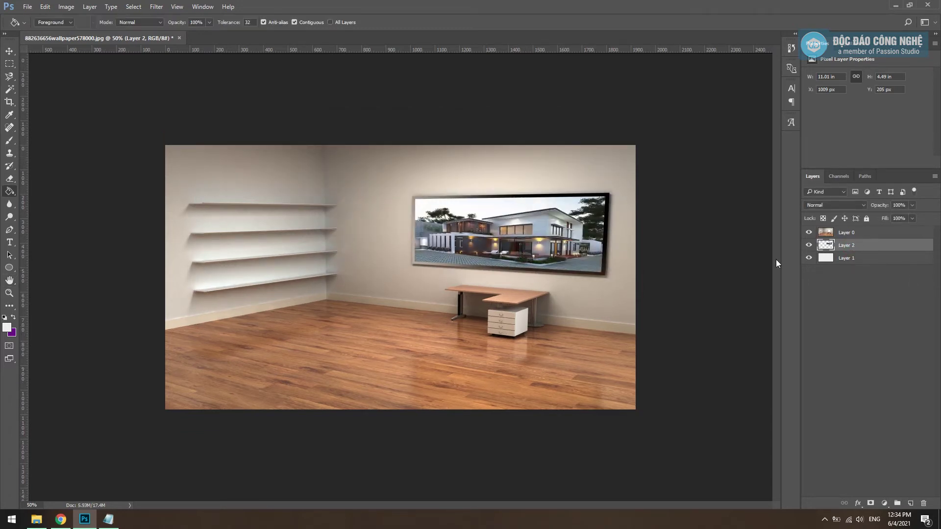
Replace Layer 0 with the image 882636656wallpaper578000 placed from the Favor folder, positioned beneath Layer 2
click(846, 238)
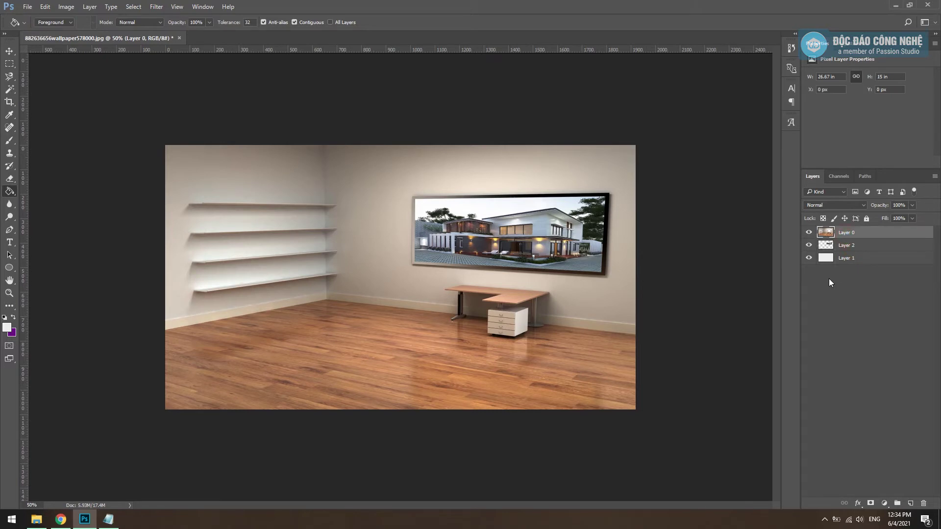
click(839, 238)
drag(858, 240, 859, 264)
click(37, 519)
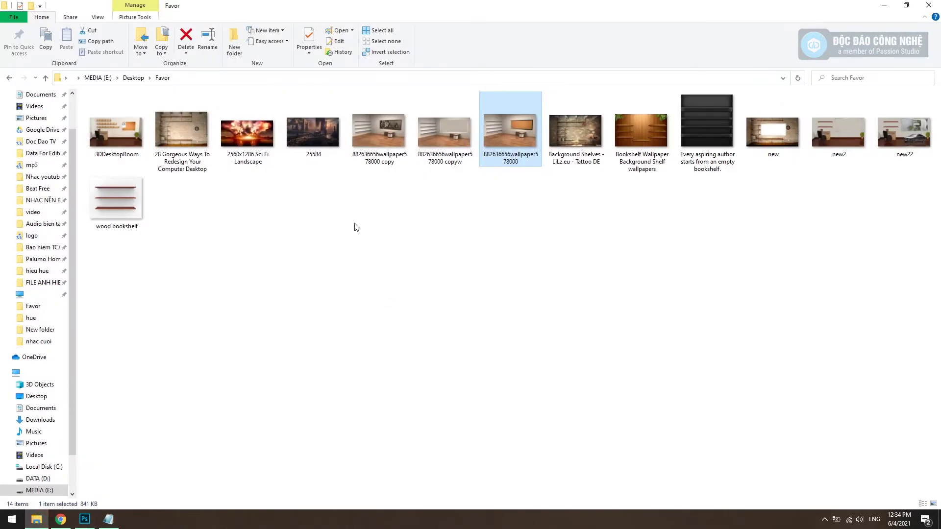
drag(505, 138, 374, 317)
key(Return)
mouse_move(864, 227)
mouse_down()
mouse_move(862, 244)
mouse_move(846, 251)
mouse_up()
Scale the placed room image to about 1941 × 1213 px so it covers the whole canvas
key(ctrl+t)
drag(614, 411, 637, 425)
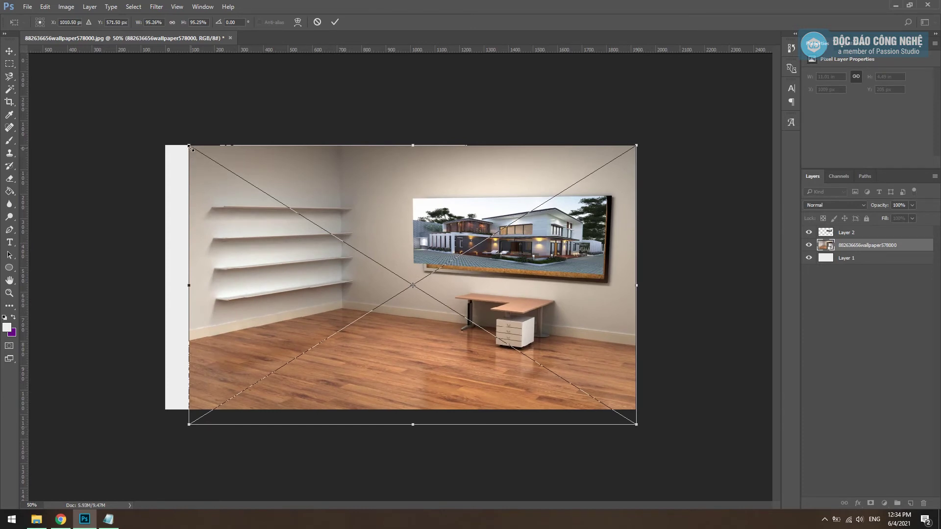
drag(191, 147, 163, 131)
key(Return)
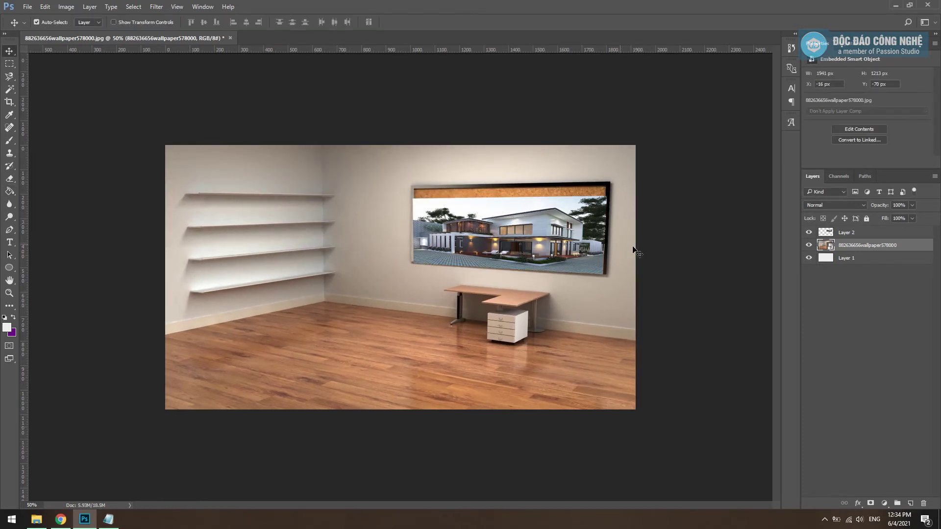
Distort the villa picture on Layer 2 so its four corners fit inside the frame of the wall board
key(ctrl+plus)
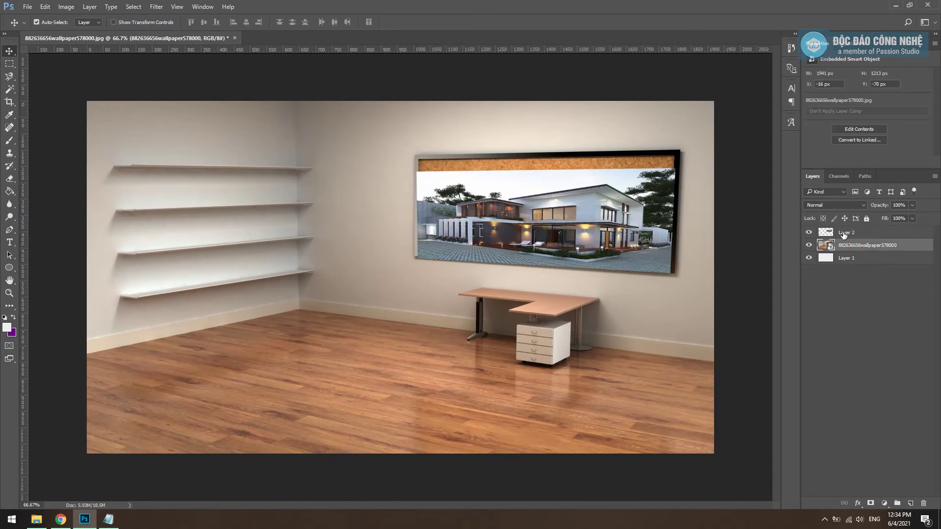
click(844, 235)
key(ctrl+t)
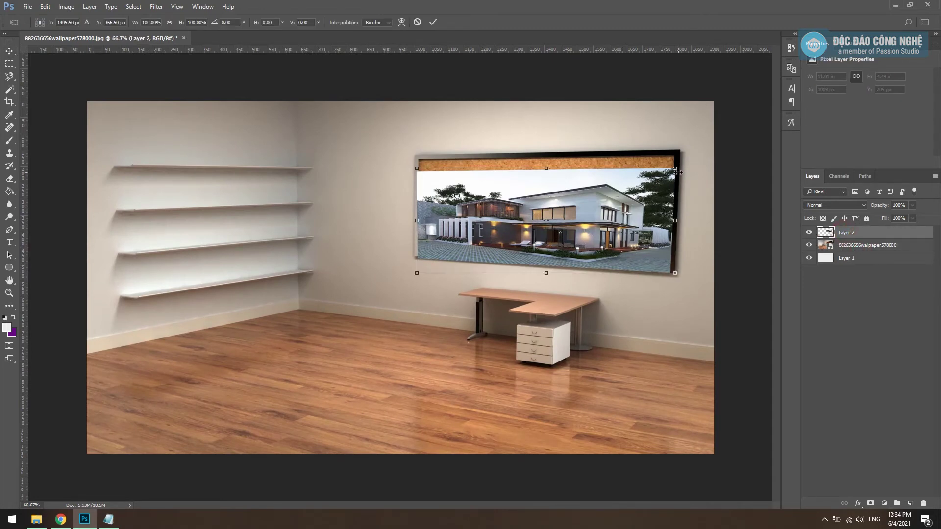
drag(676, 170, 676, 155)
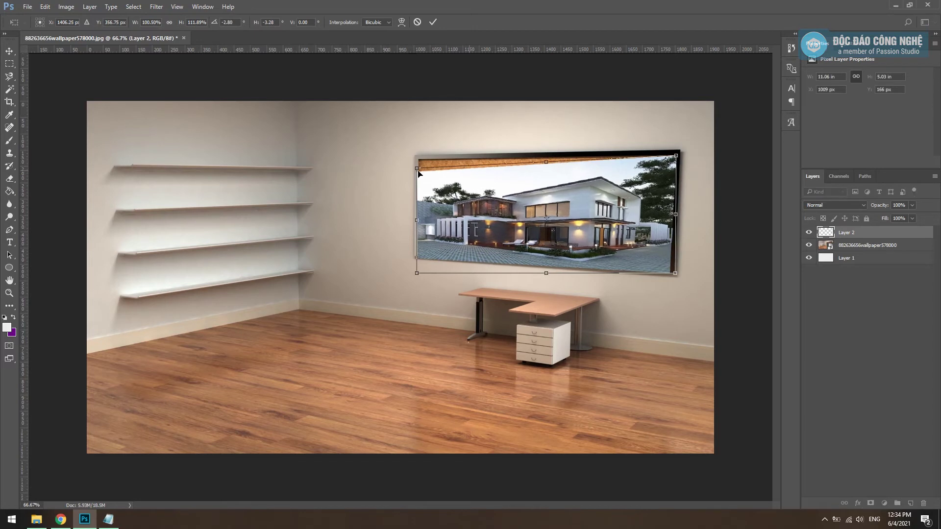
drag(417, 169, 418, 158)
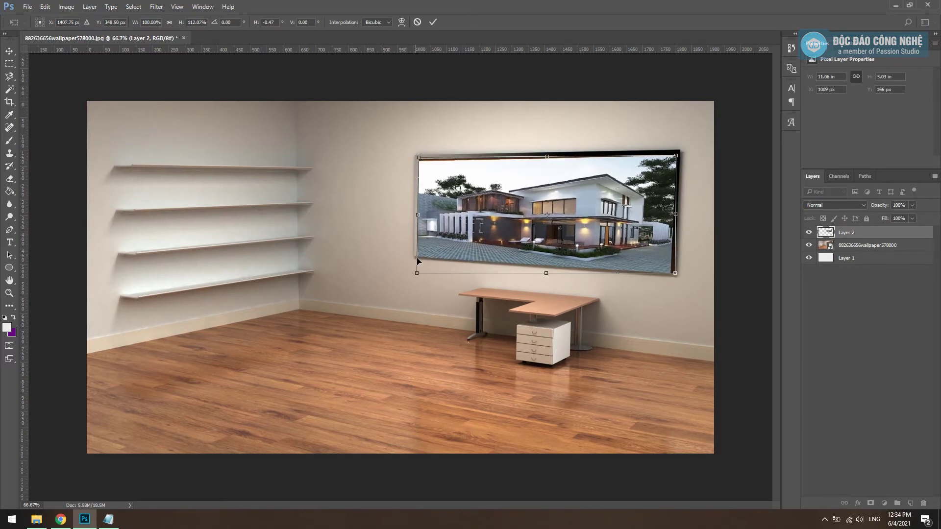
drag(416, 278, 416, 274)
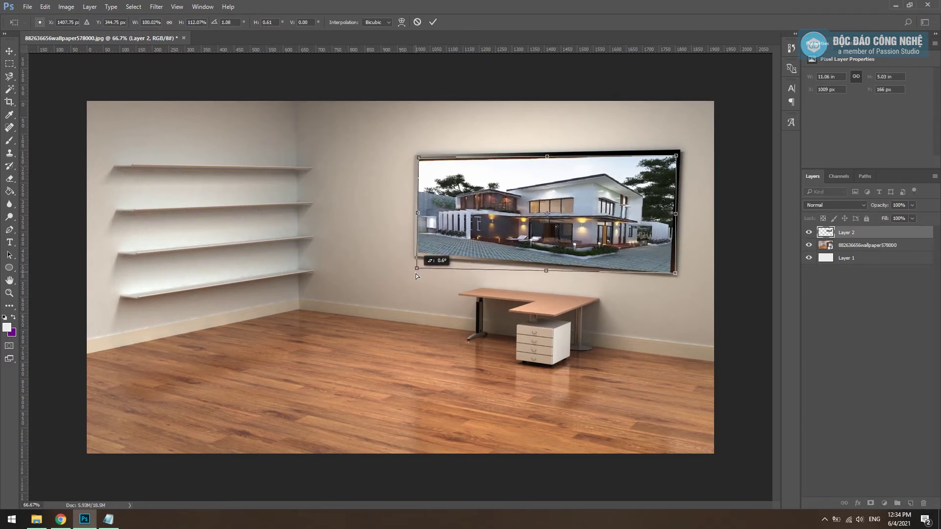
drag(677, 273, 677, 269)
key(Return)
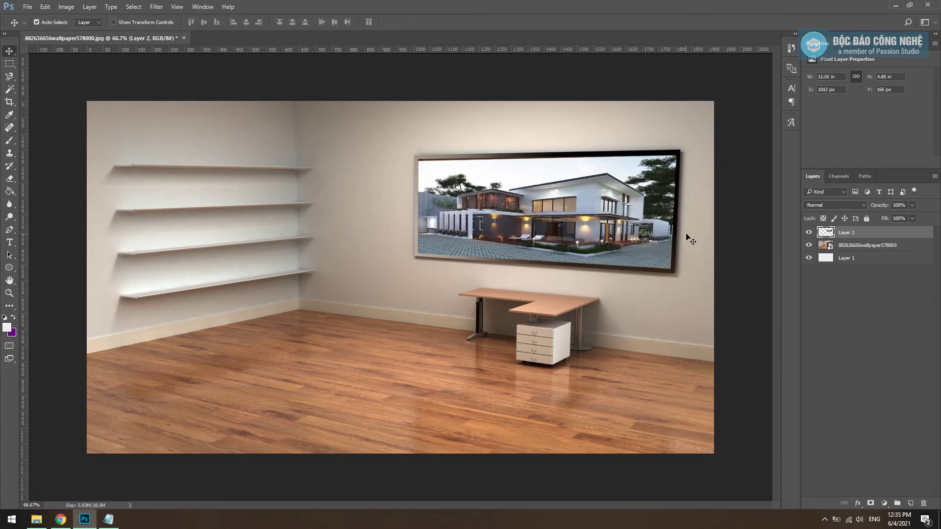
Save the image as a JPEG in the Desktop folder, overwriting the existing 882636656wallpaper578000 file
key(ctrl+shift+s)
click(357, 268)
key(j)
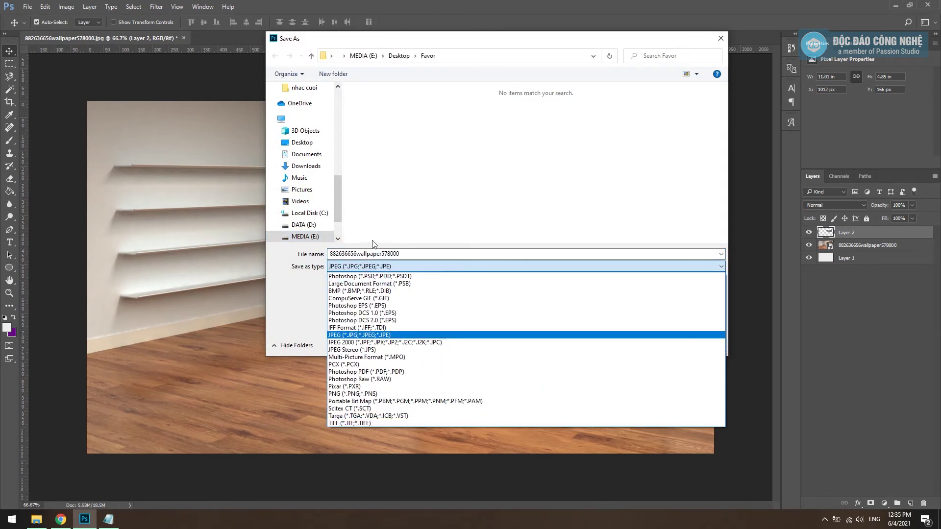
key(Return)
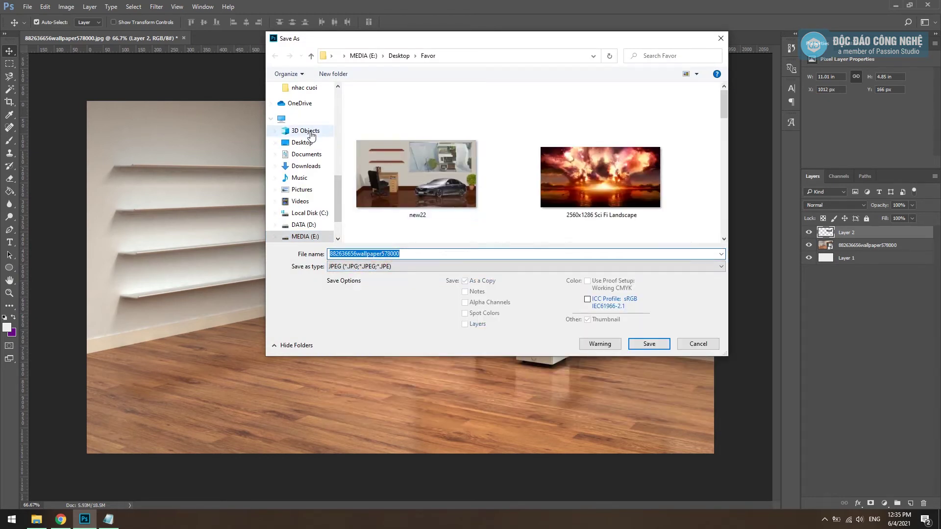
click(302, 143)
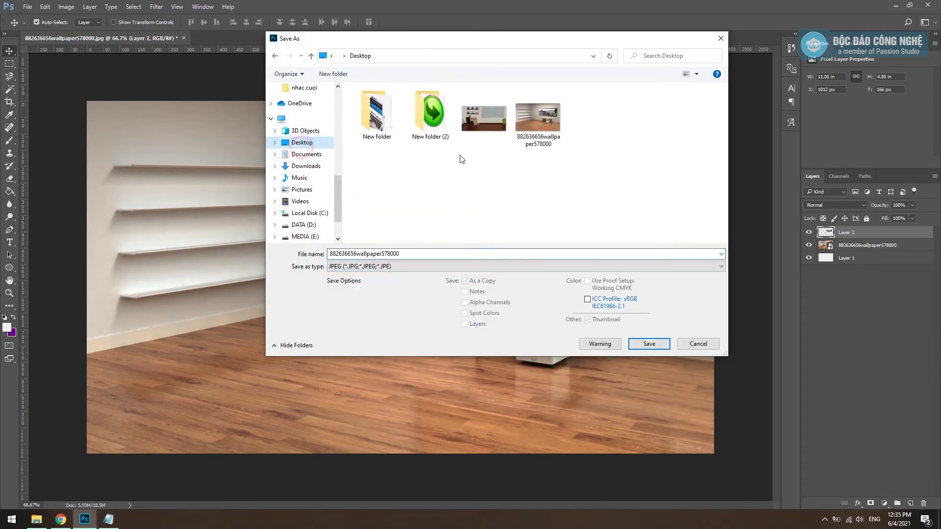
double_click(547, 124)
click(493, 263)
click(444, 121)
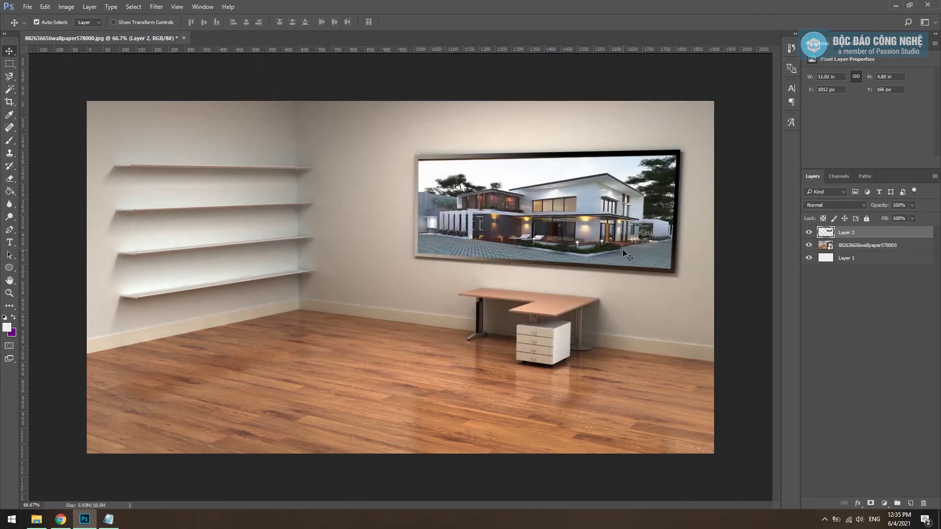